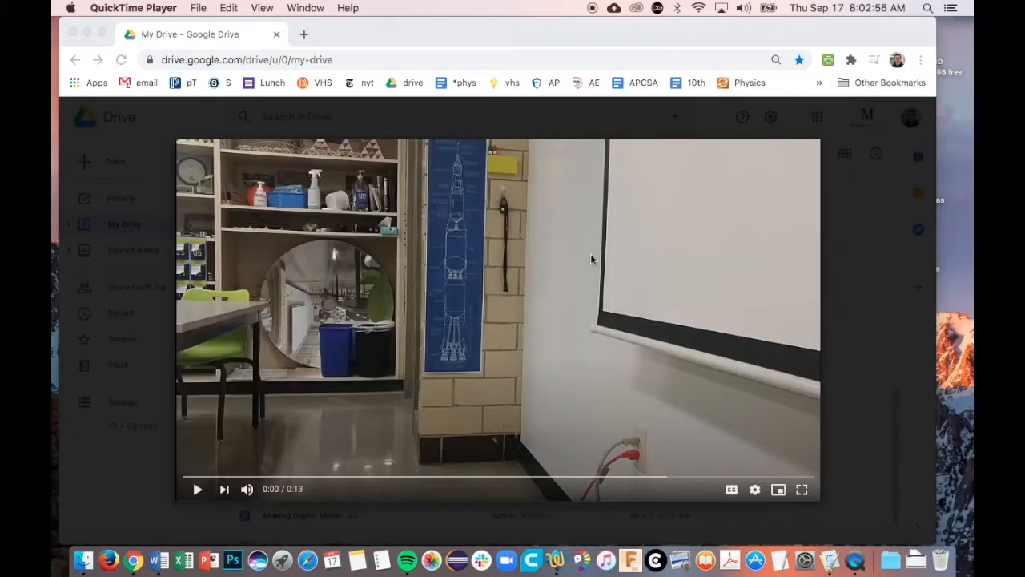
Preview the ball-drop video VID_20200917_074839909.mp4 and download it to the computer.
click(199, 492)
click(199, 491)
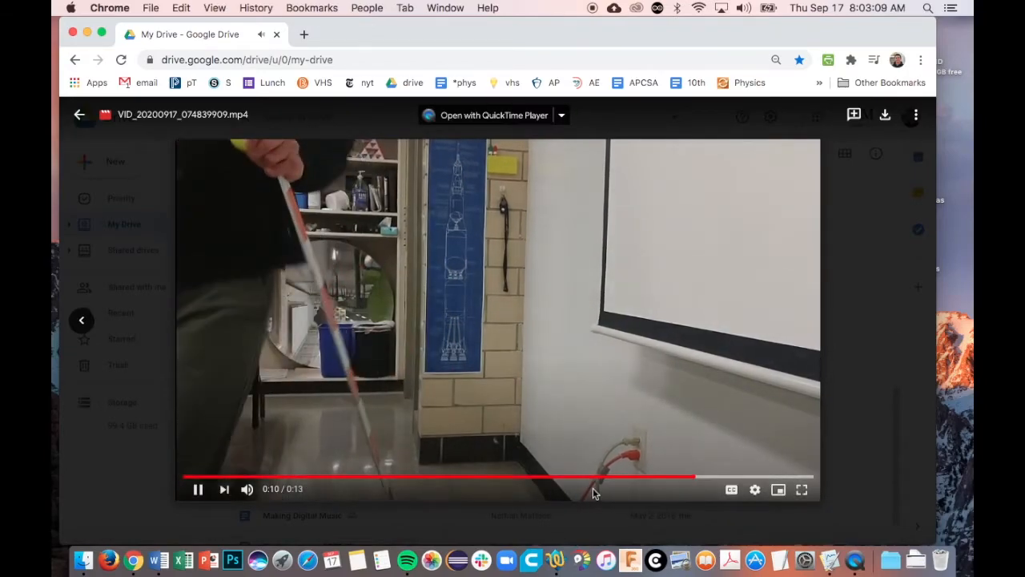
click(475, 479)
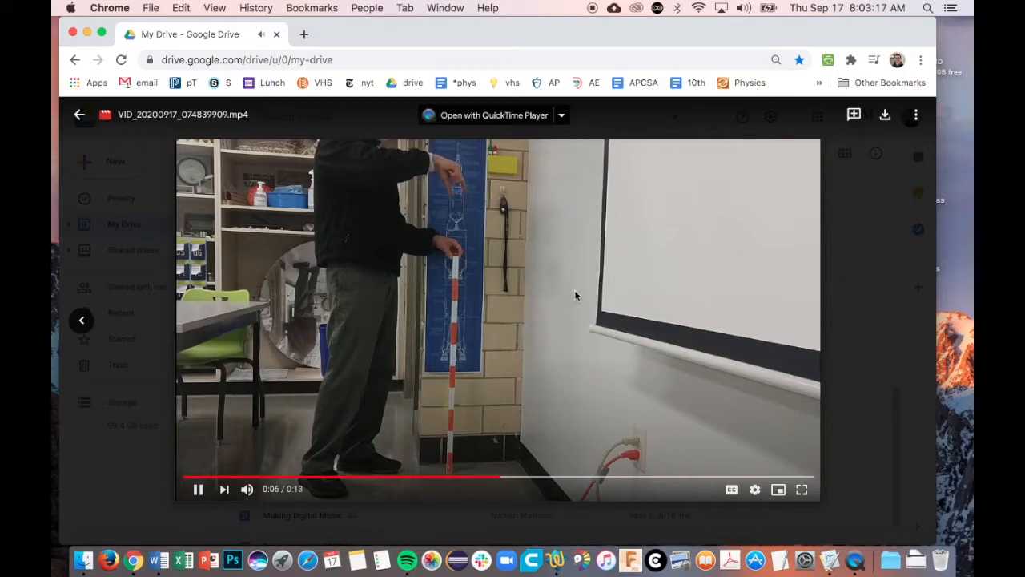
click(400, 479)
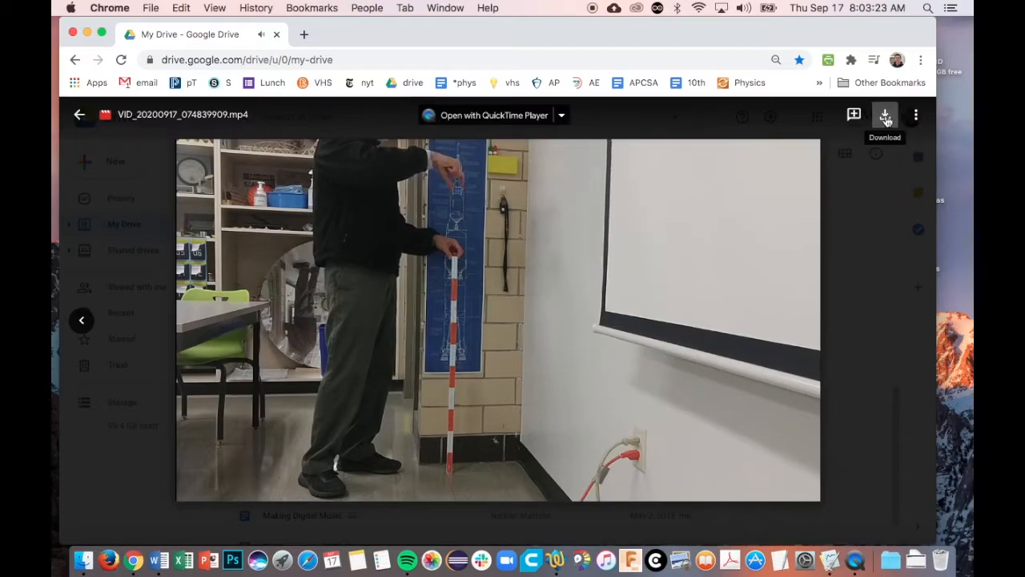
click(885, 120)
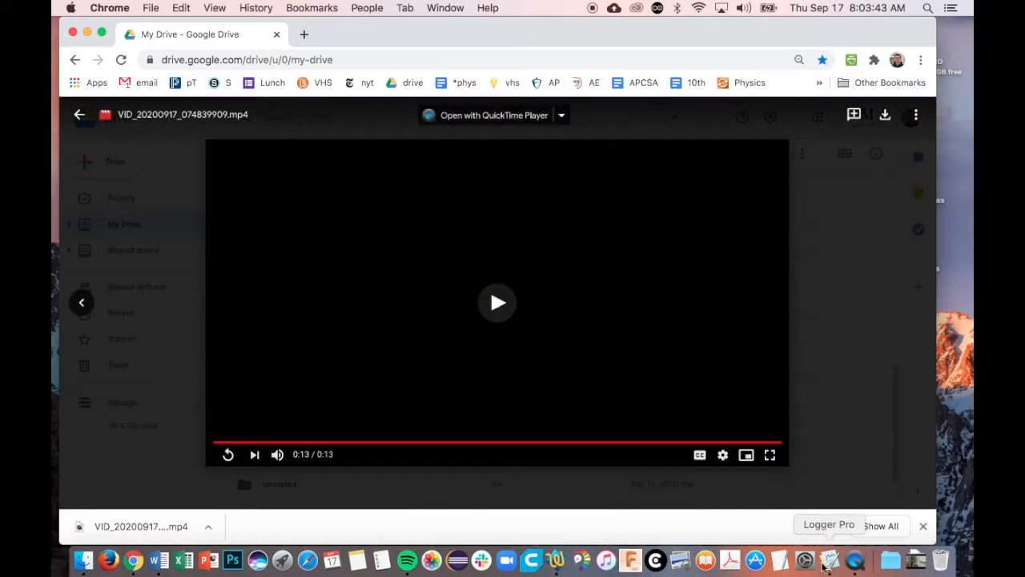
Switch to Logger Pro, enlarge and reposition its window to fill most of the screen, and select the graph.
click(830, 560)
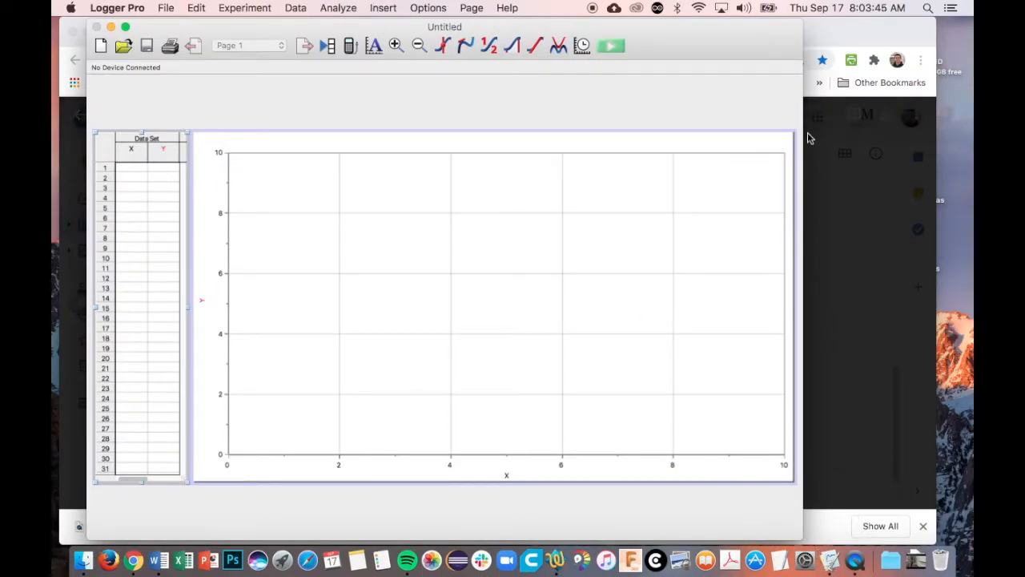
drag(803, 133, 879, 139)
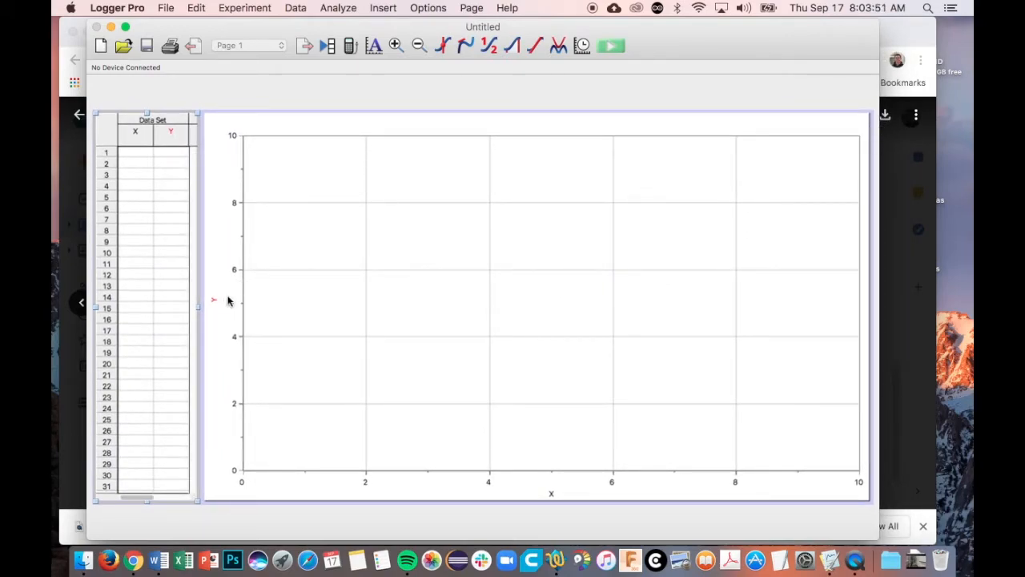
drag(688, 27, 664, 24)
drag(850, 20, 947, 16)
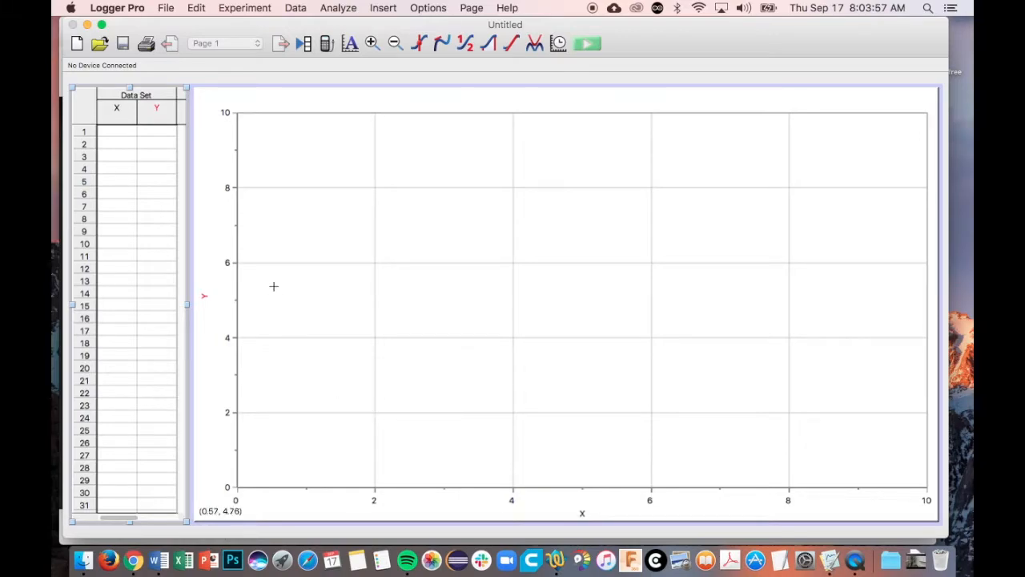
click(206, 148)
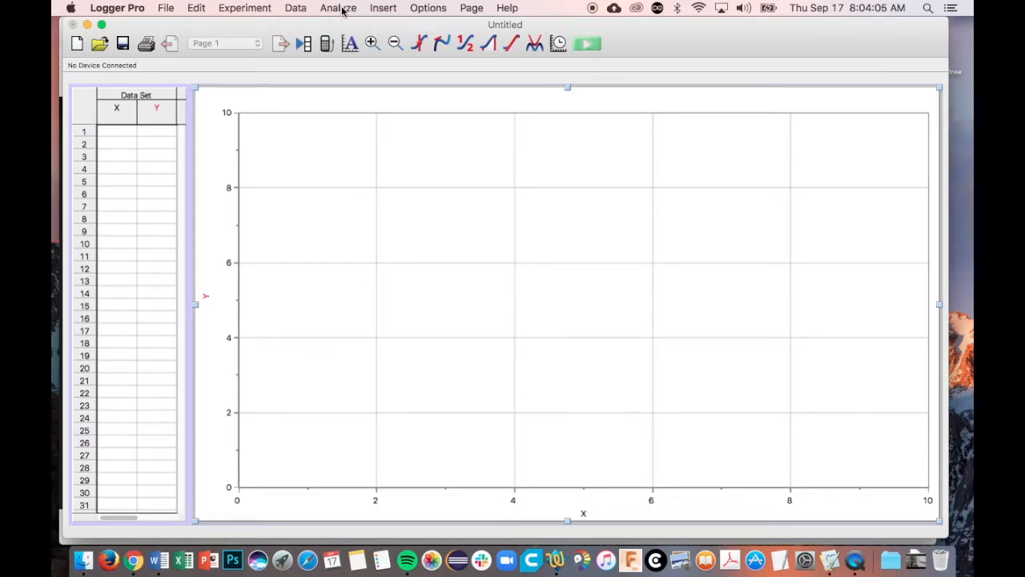
Insert the movie VID_20200917_074839909.mp4 from the Downloads folder into the document.
click(342, 9)
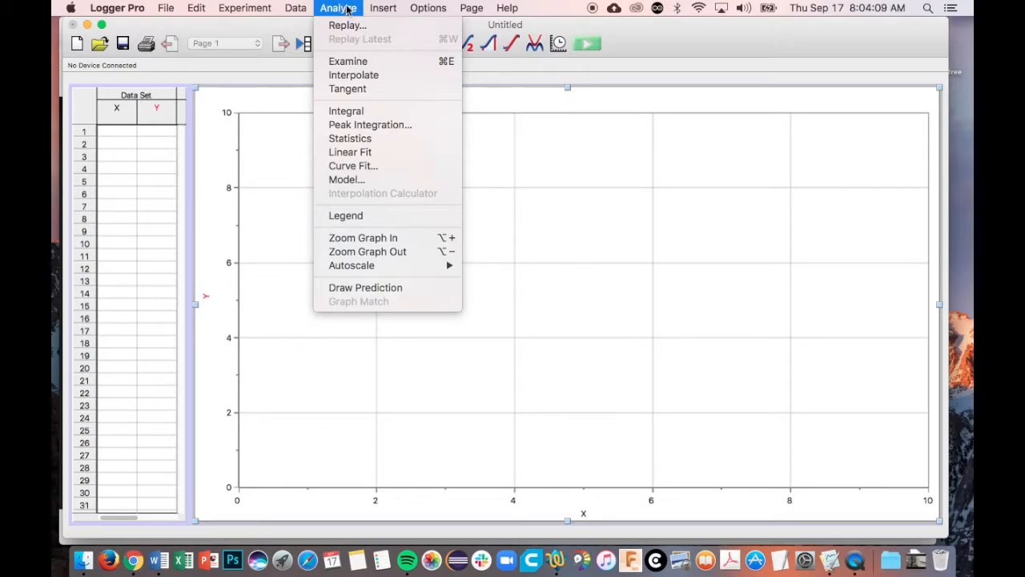
mouse_move(378, 13)
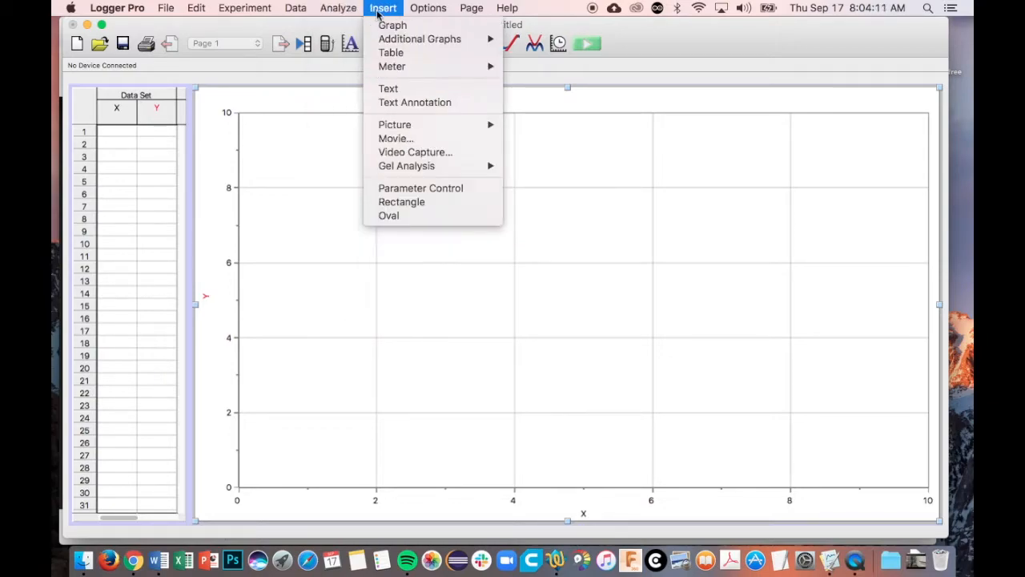
click(413, 143)
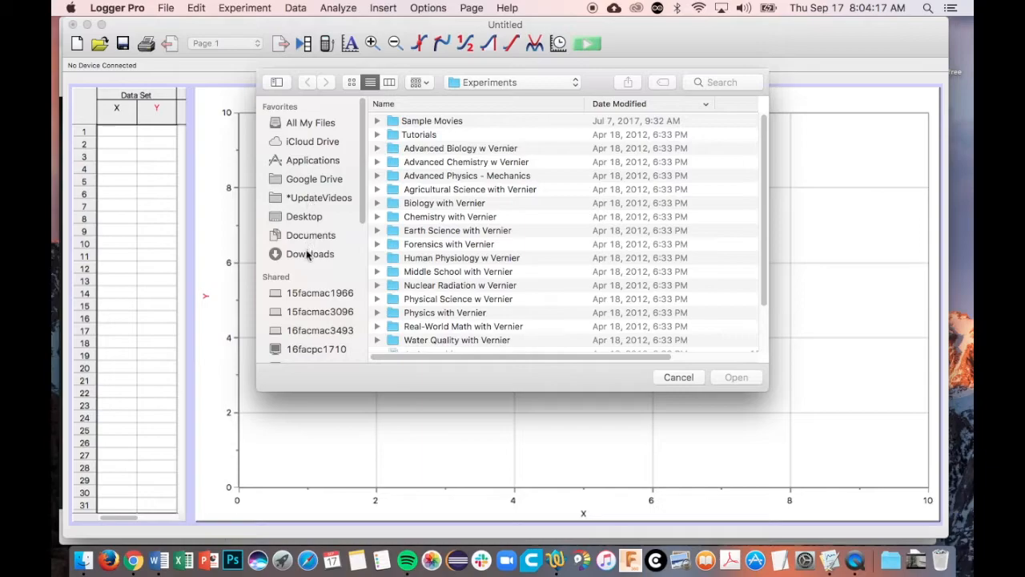
click(308, 254)
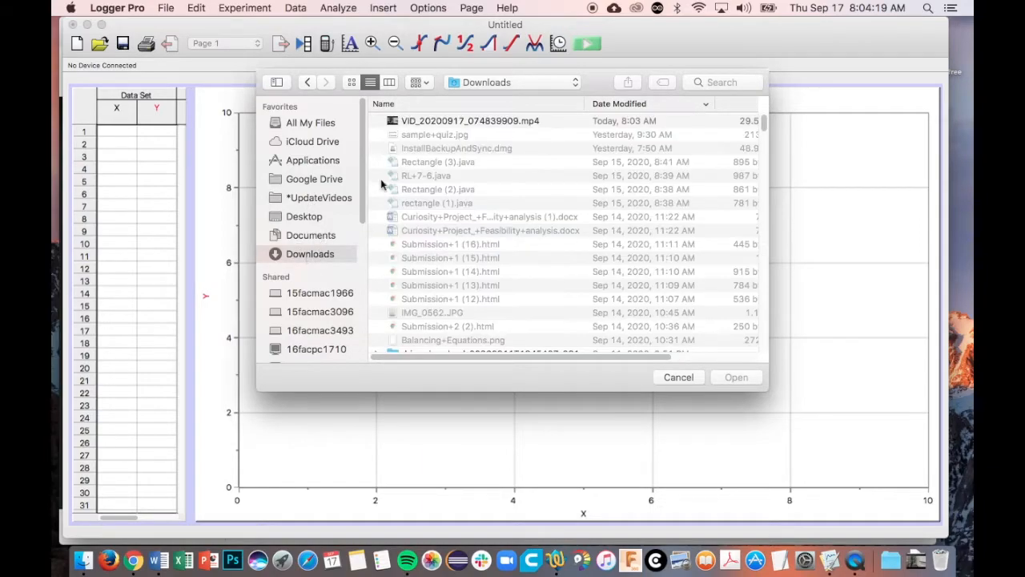
click(460, 122)
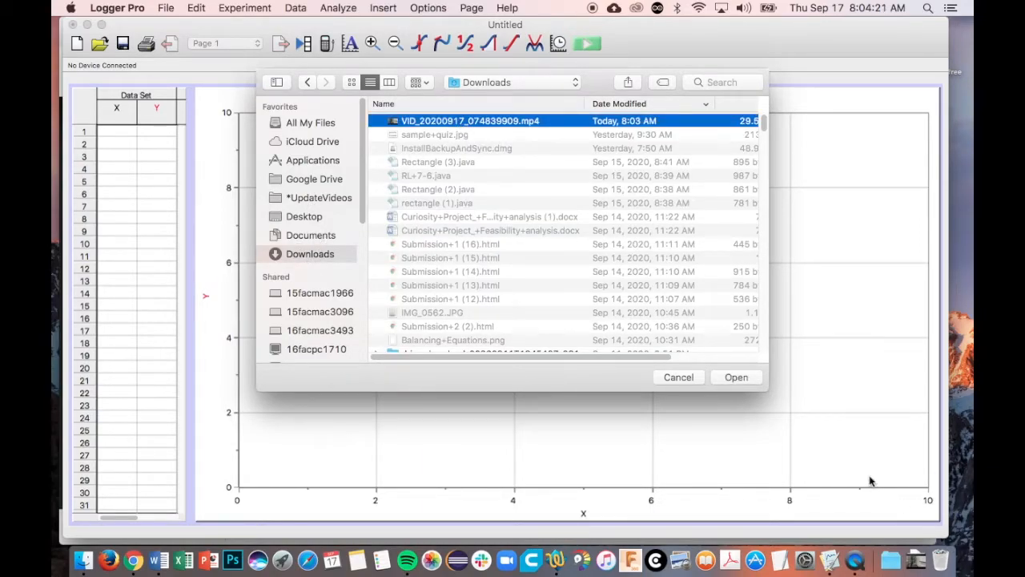
click(736, 377)
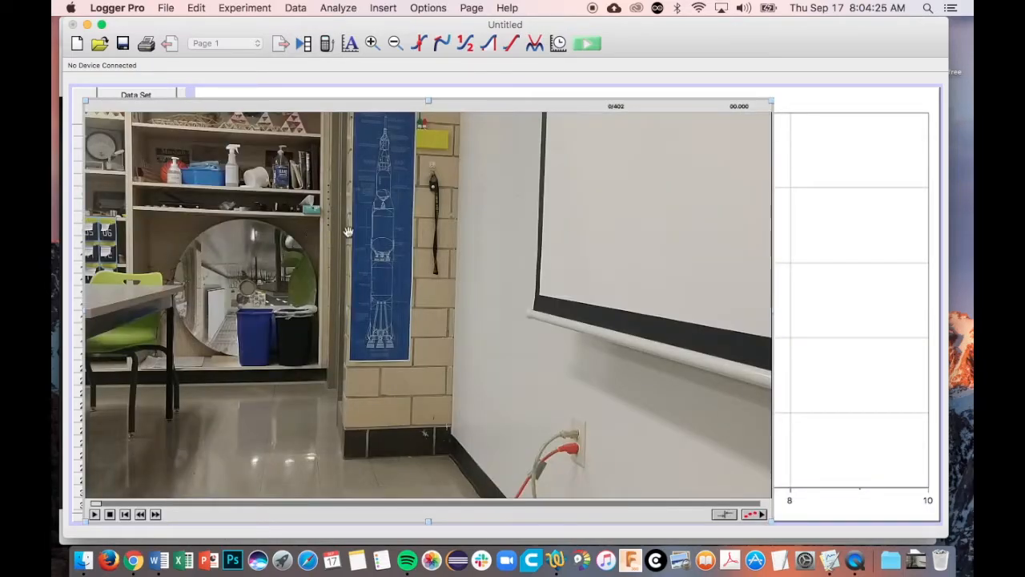
Play the movie through the drop and set it back to frame 168, just before the ball is released.
click(94, 515)
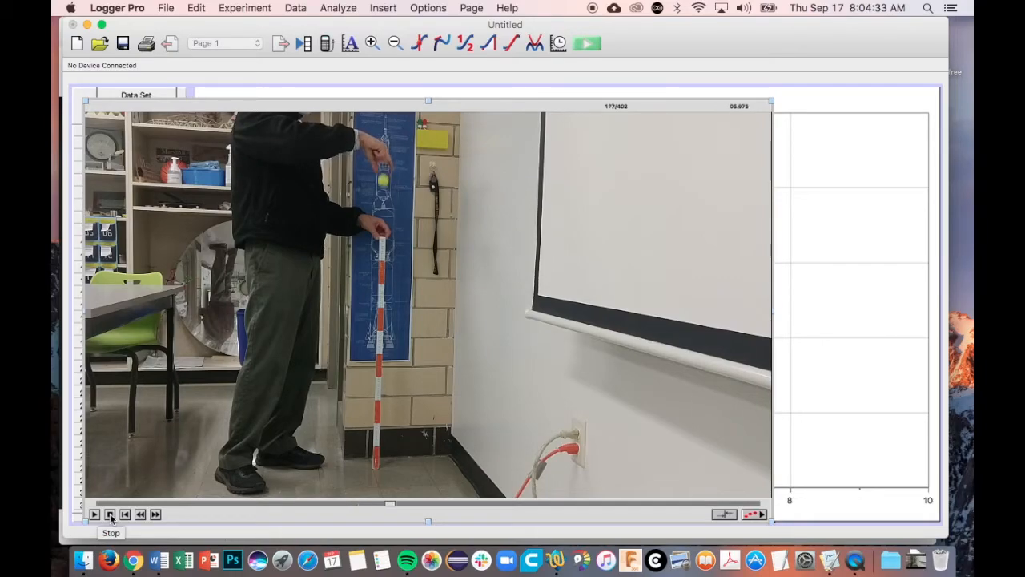
click(110, 515)
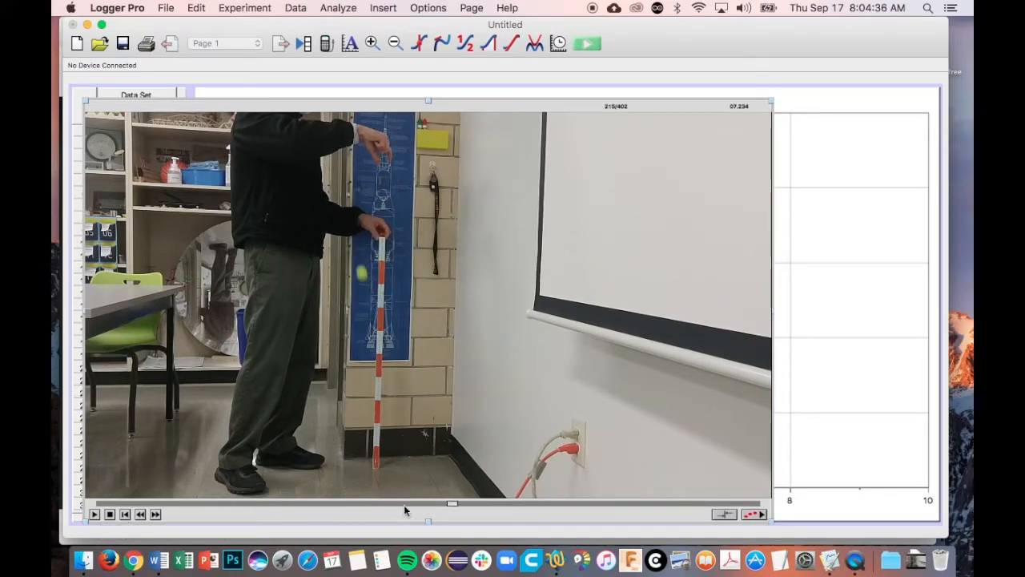
click(446, 504)
mouse_move(447, 504)
mouse_down()
mouse_move(423, 502)
mouse_move(432, 503)
mouse_up()
click(137, 515)
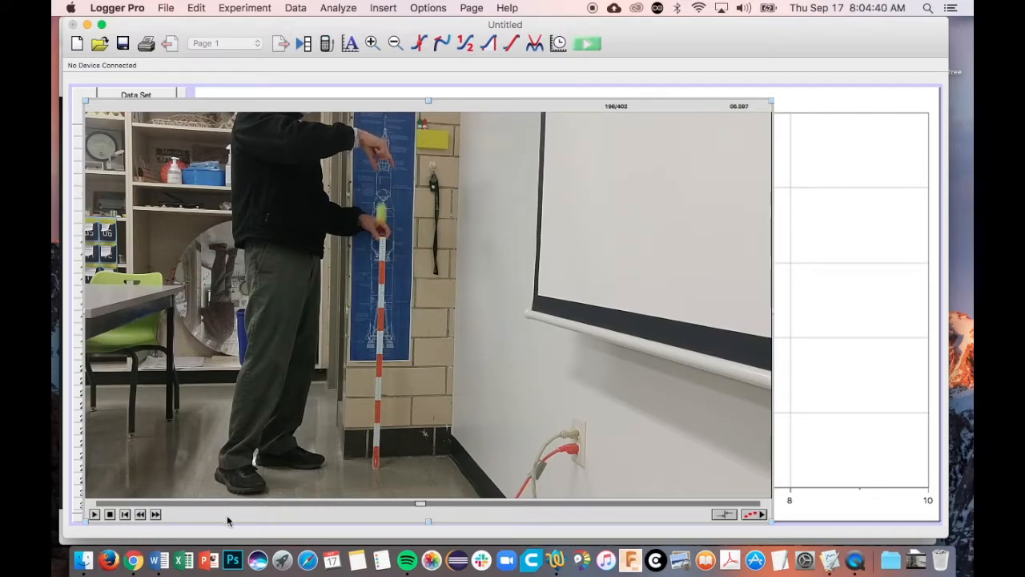
click(378, 505)
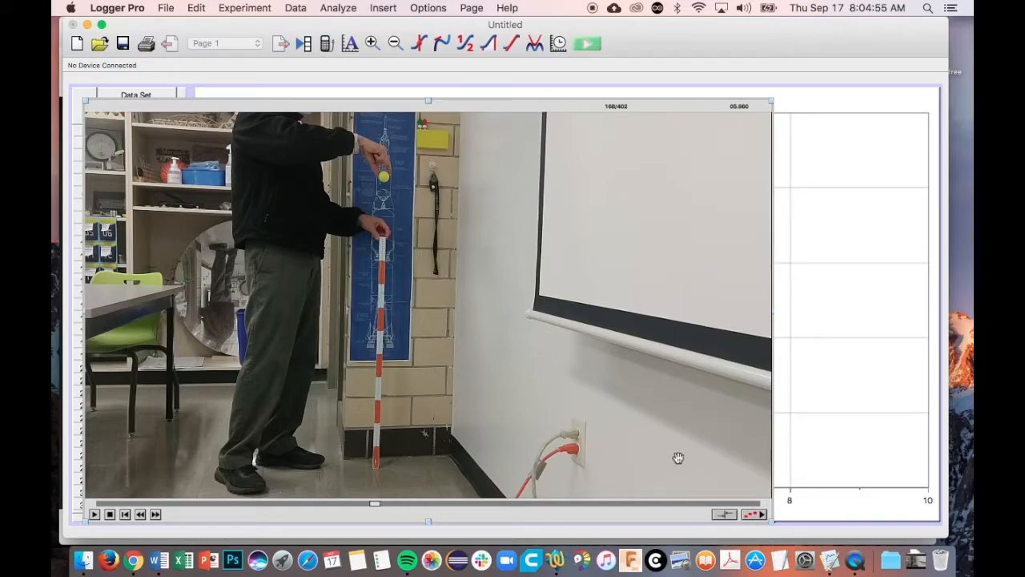
Enable video analysis and set the movie scale along the full length of the striped stick as 1 m.
click(750, 515)
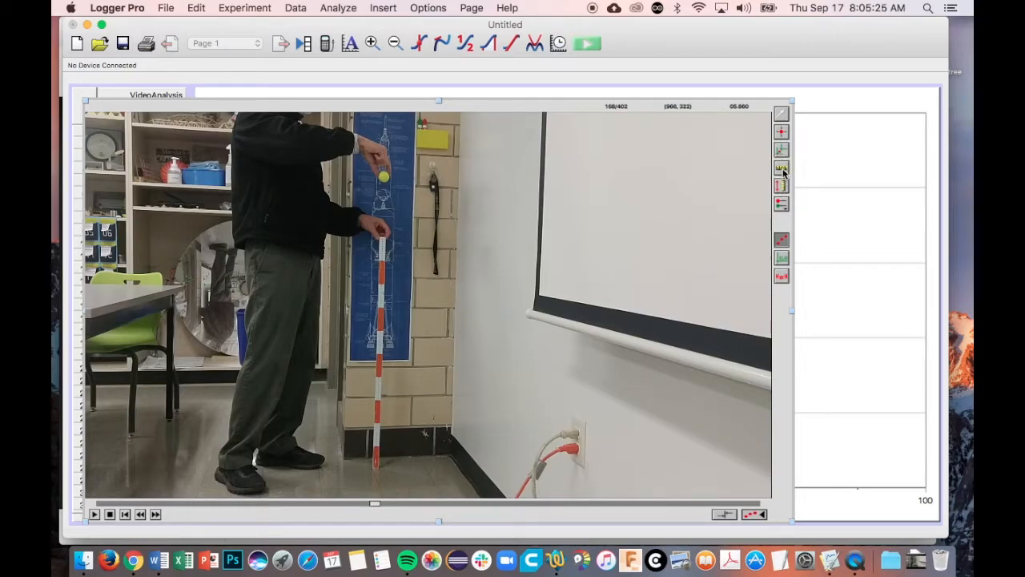
click(782, 169)
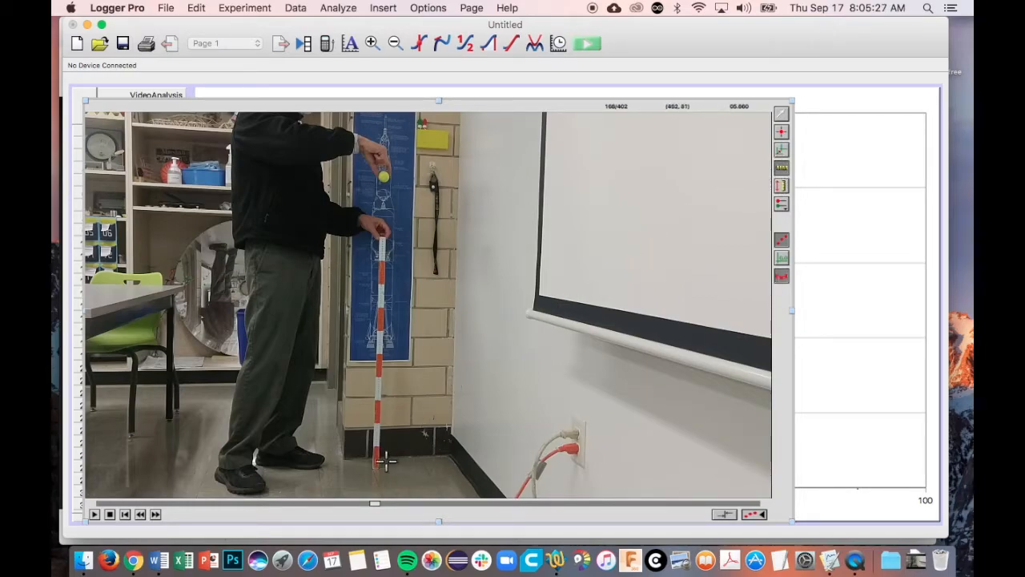
drag(376, 468, 382, 237)
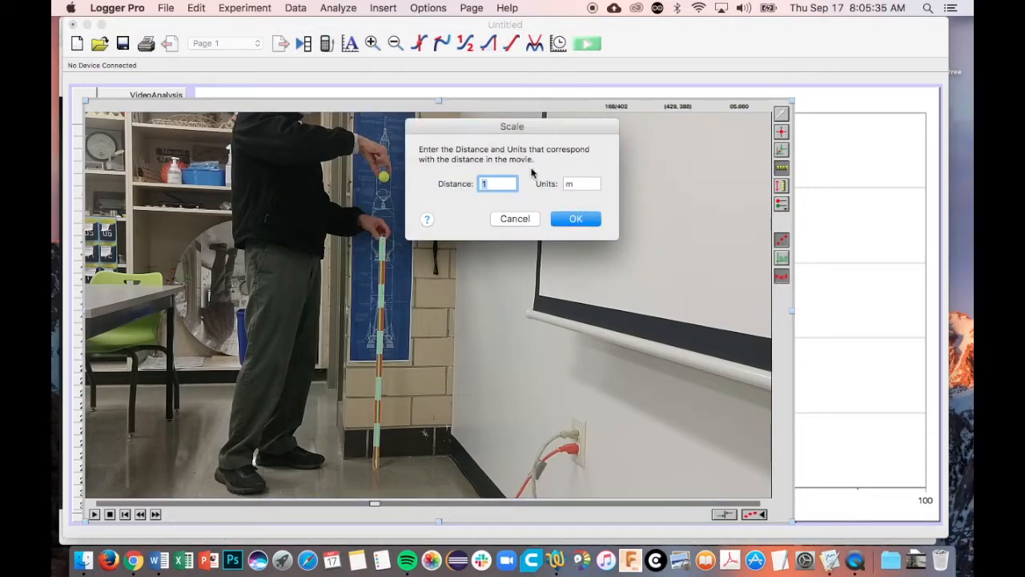
drag(550, 132, 683, 173)
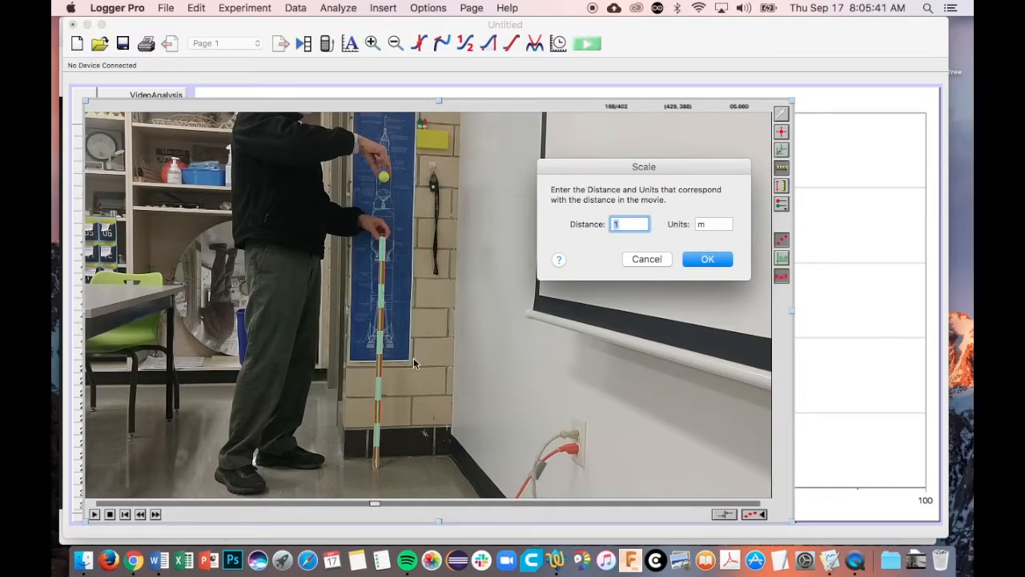
click(700, 262)
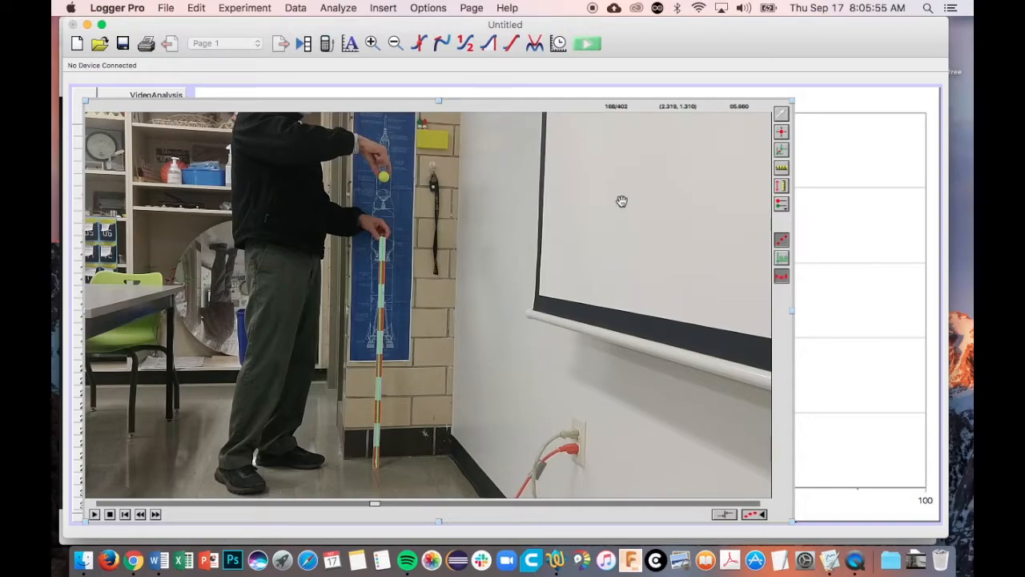
Place the coordinate origin on the centre of the held ball and activate the Add Point tool.
click(781, 150)
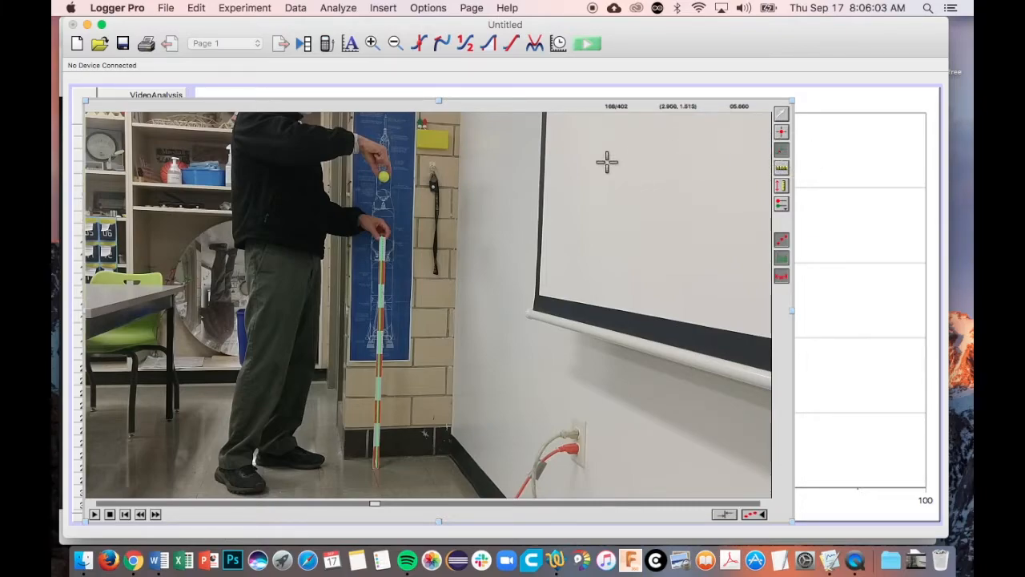
click(384, 176)
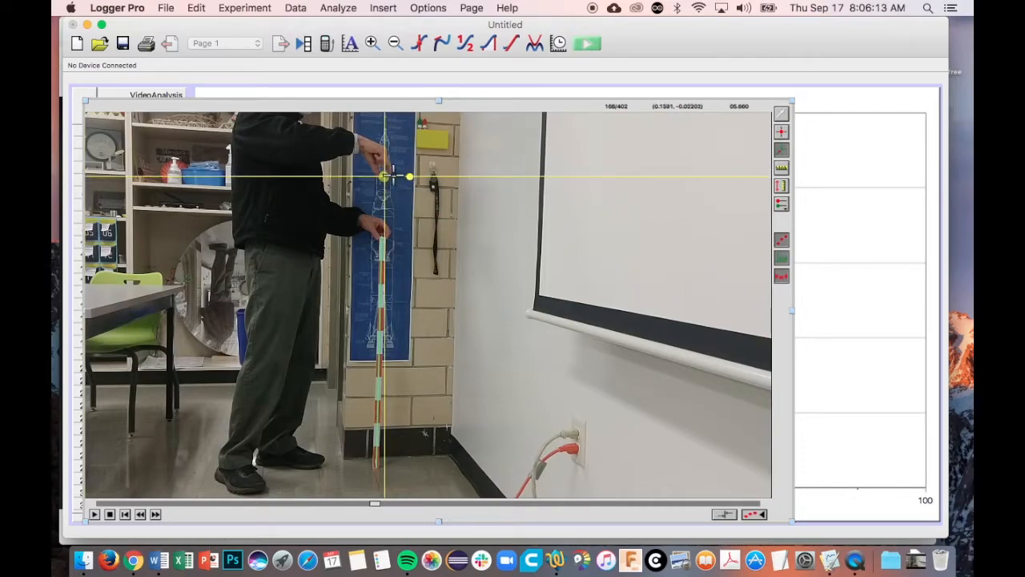
click(783, 134)
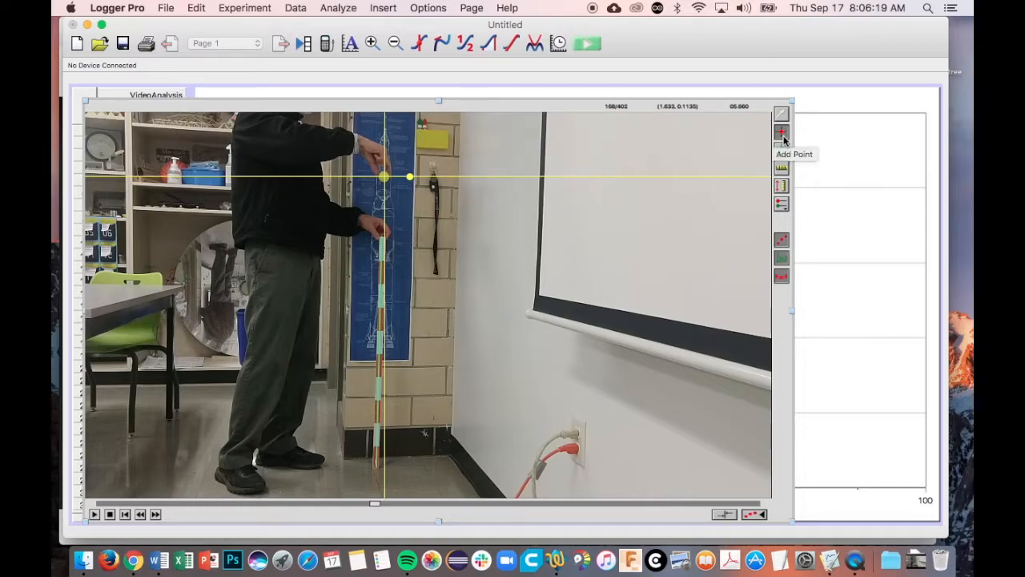
click(384, 174)
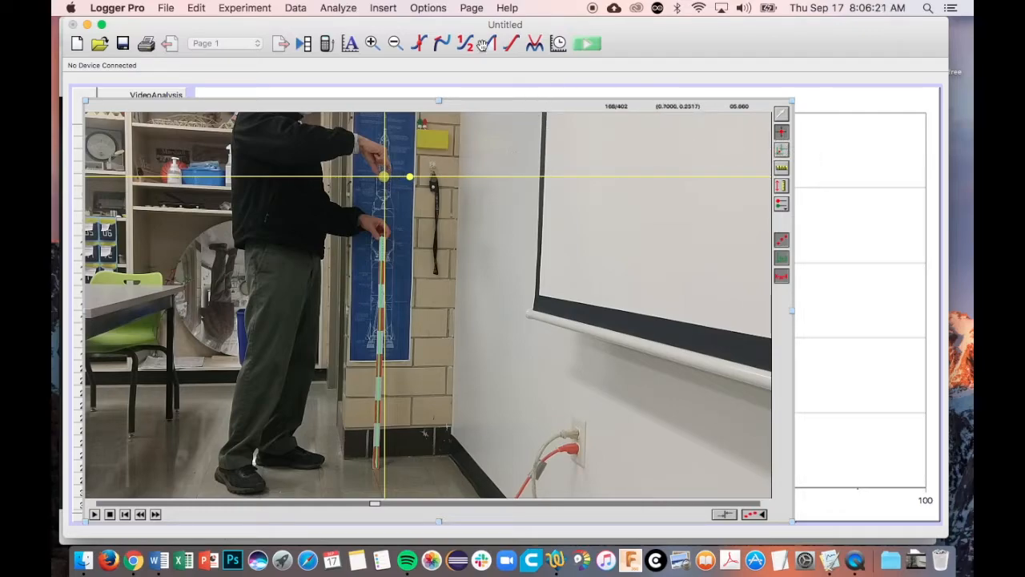
Examine the movie options for how many frames the movie advances after each new point.
click(431, 9)
click(432, 137)
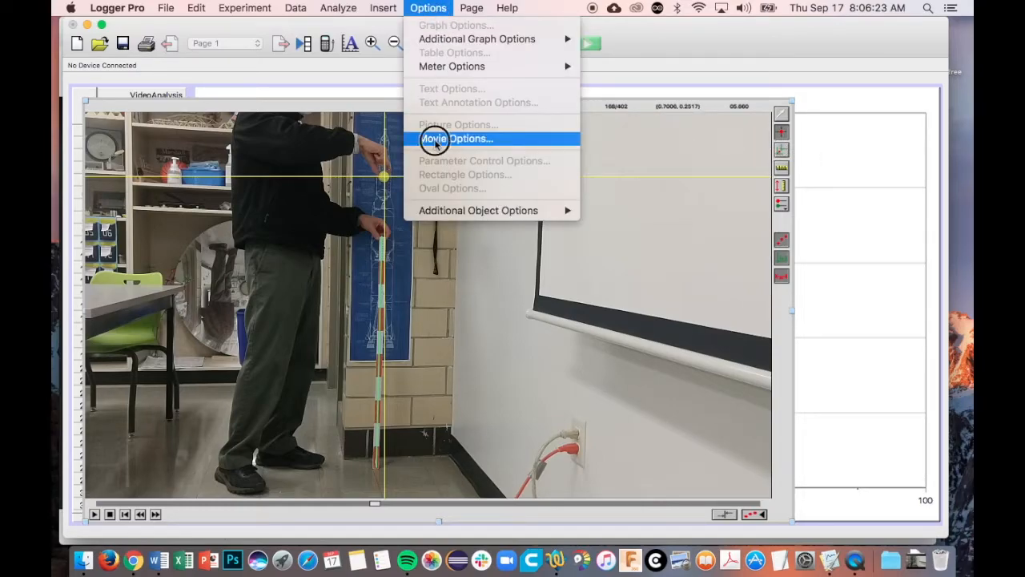
drag(509, 79, 719, 146)
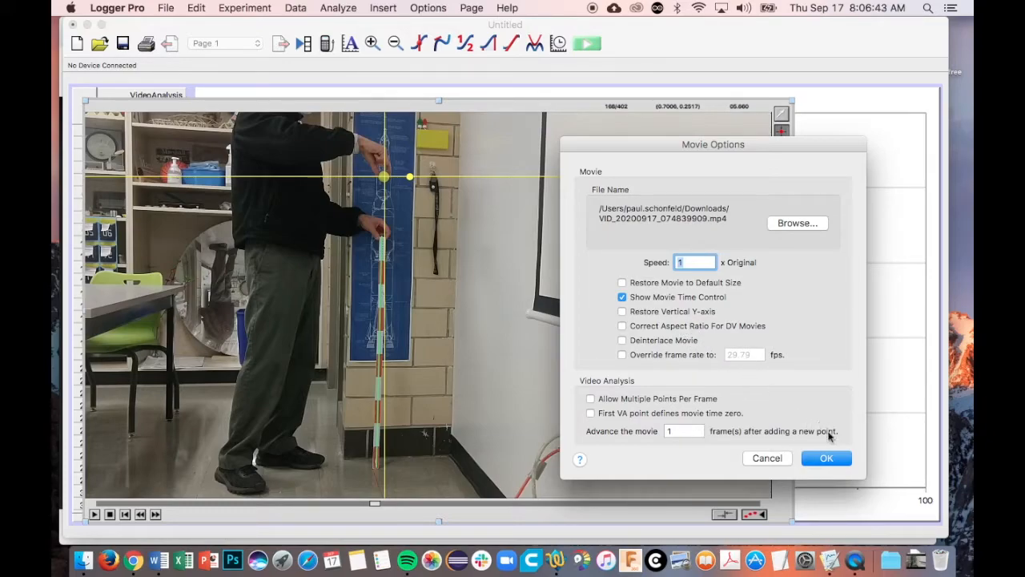
click(827, 462)
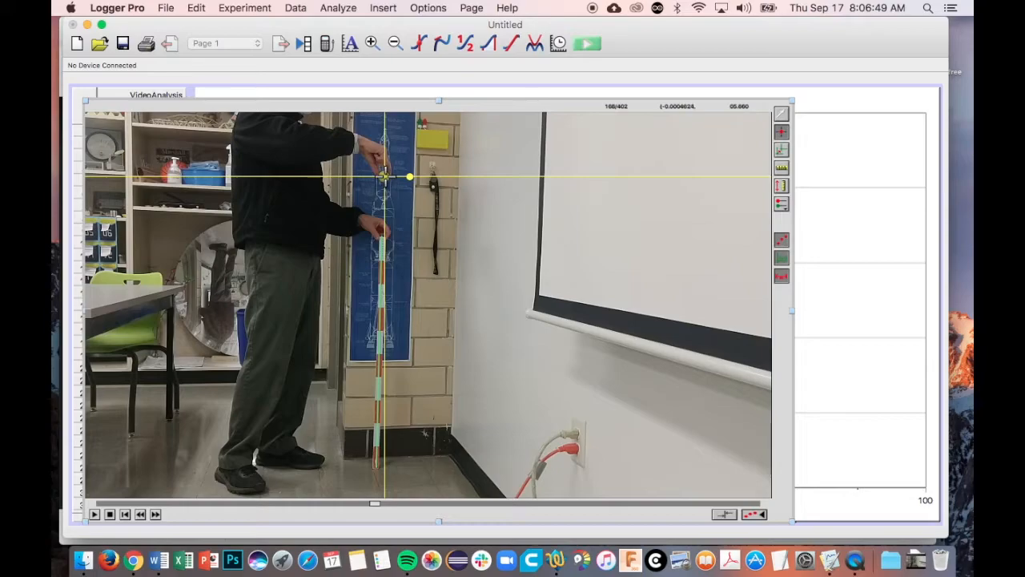
Mark the held ball's position at the coordinate origin in each frame from 168 through 192.
click(385, 176)
click(385, 177)
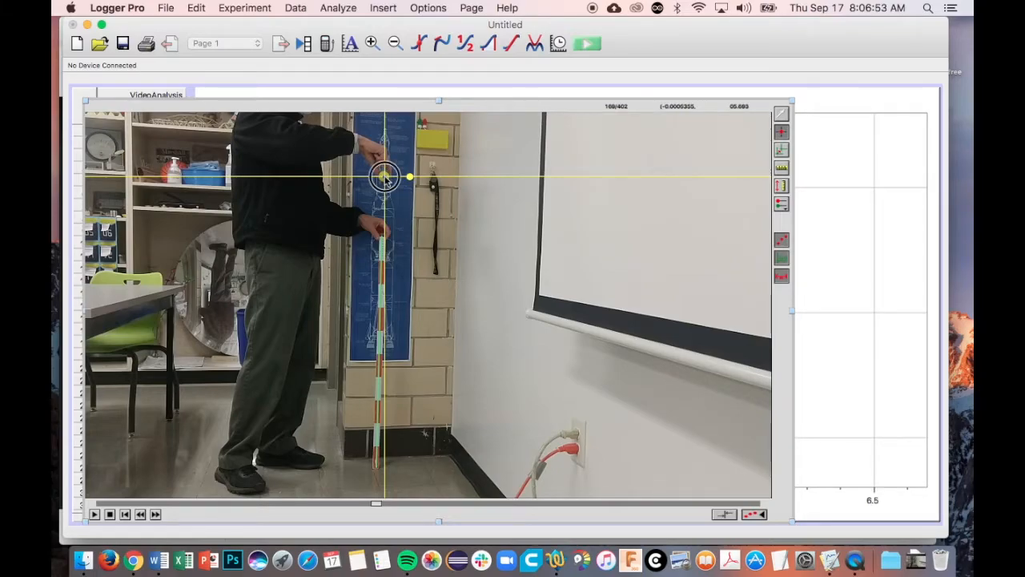
click(385, 177)
click(386, 177)
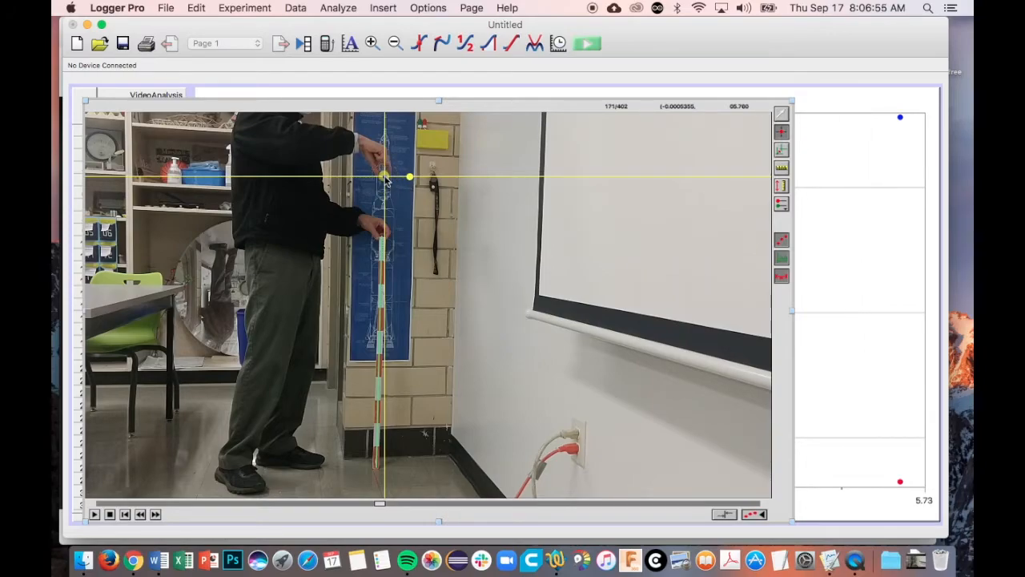
click(385, 177)
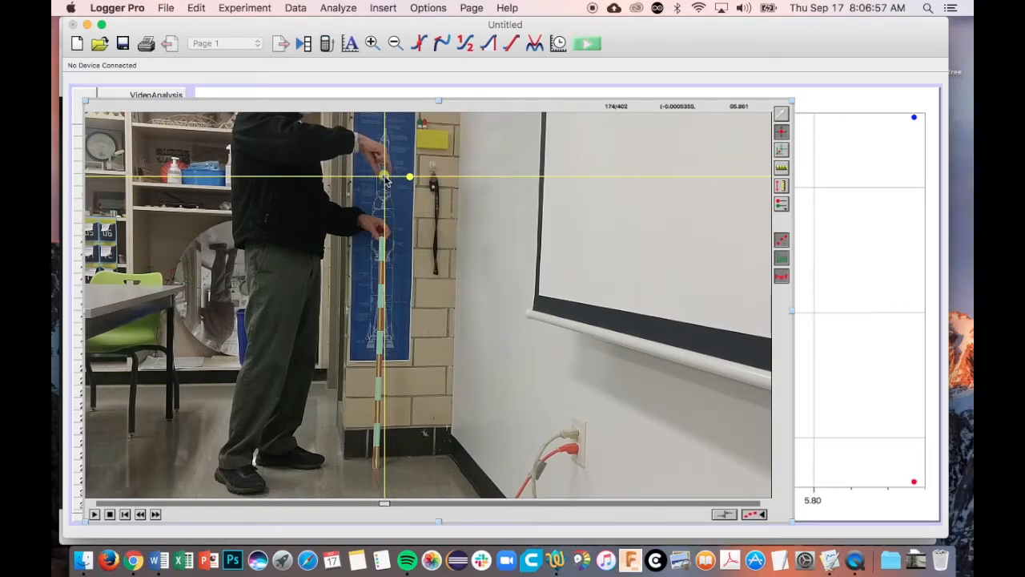
click(386, 177)
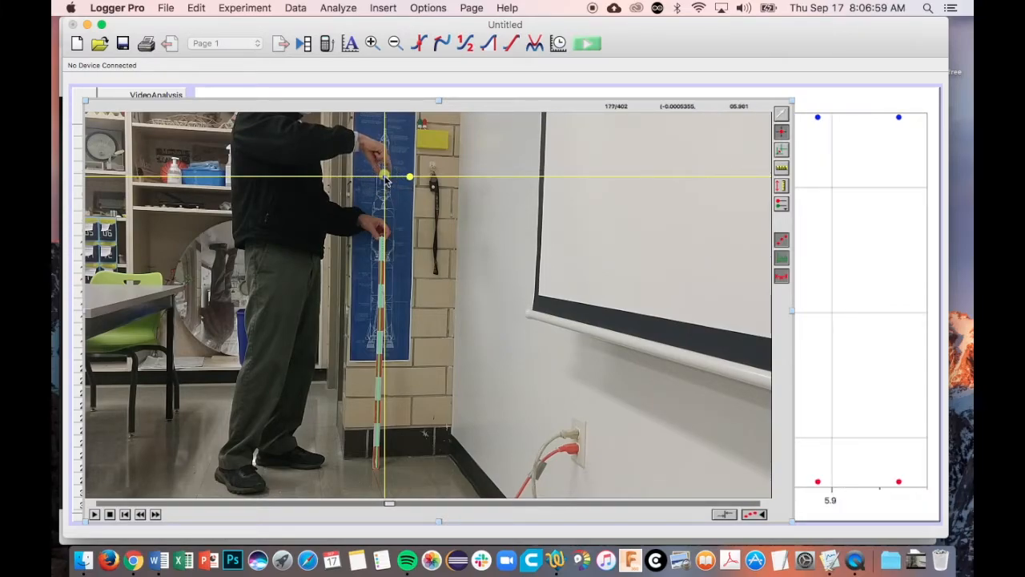
click(385, 177)
click(385, 177)
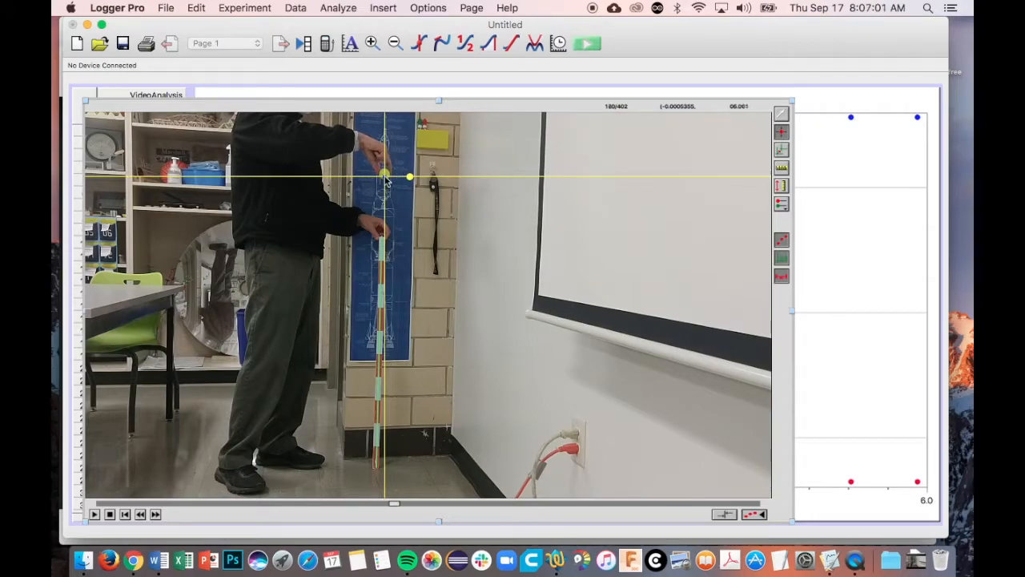
click(385, 177)
click(385, 177)
click(385, 177)
click(386, 177)
click(385, 176)
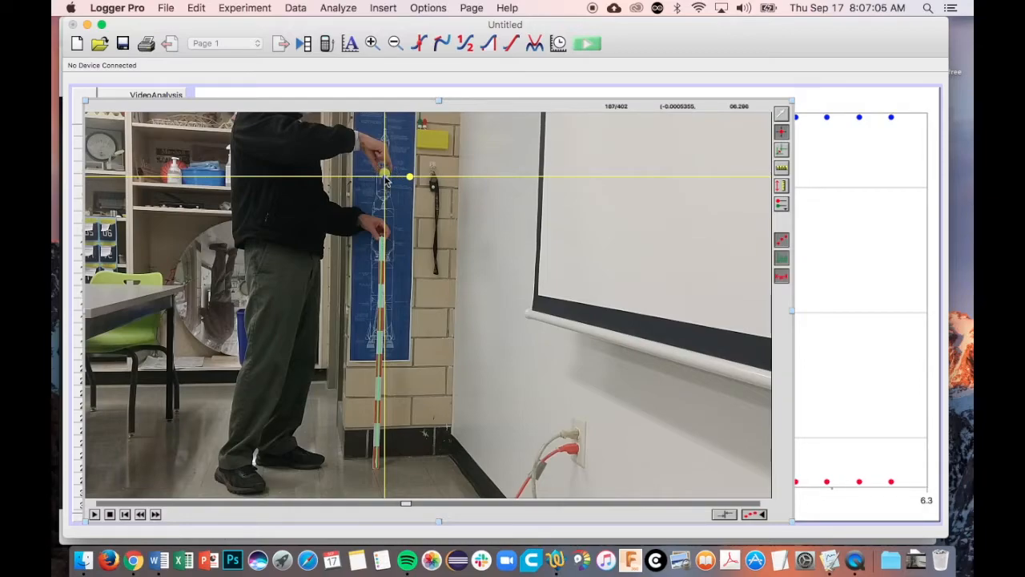
click(385, 177)
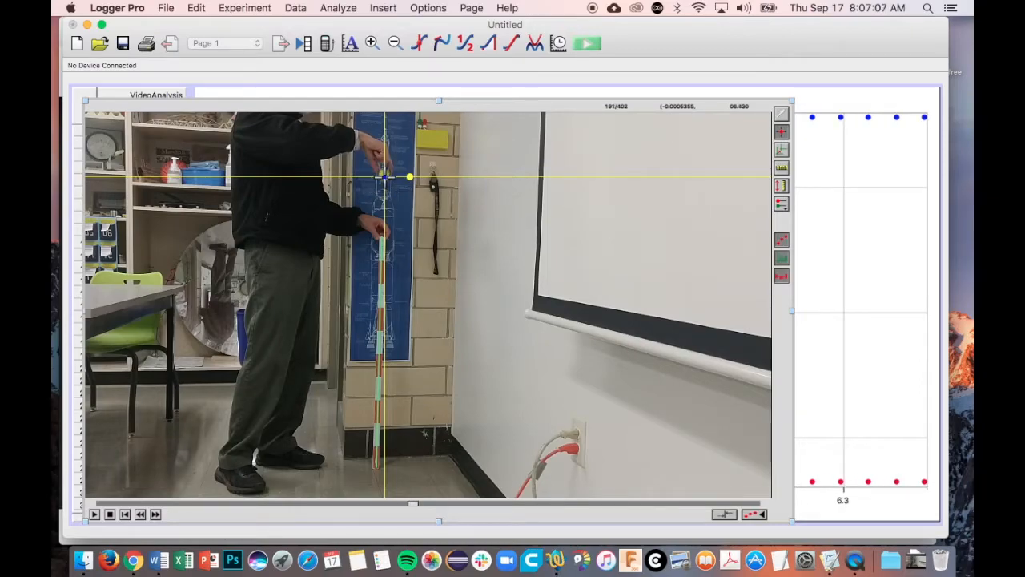
click(385, 177)
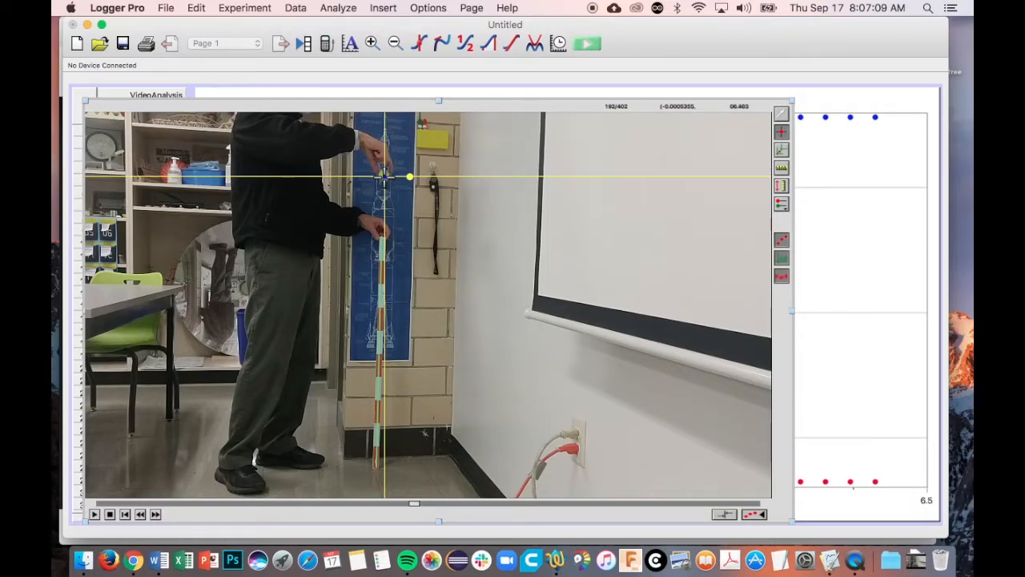
click(385, 177)
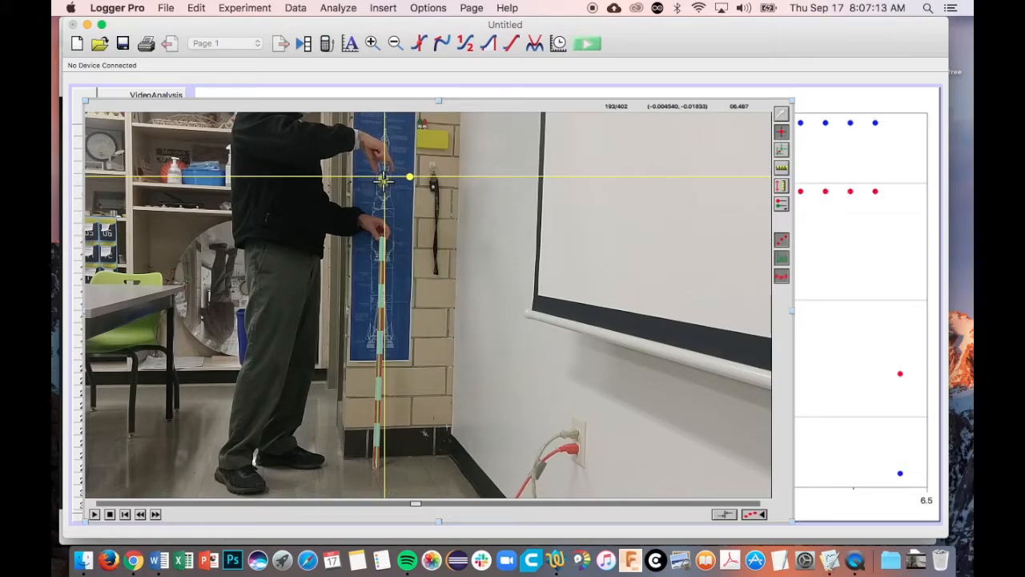
Track the falling ball's centre frame by frame from its release at frame 193 down to the floor at frame 205.
click(384, 186)
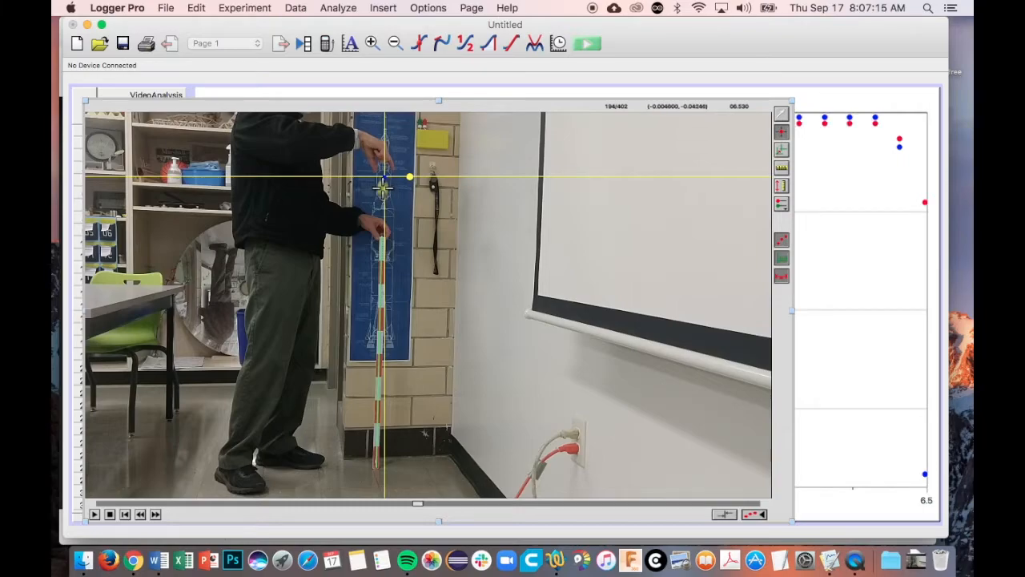
click(383, 199)
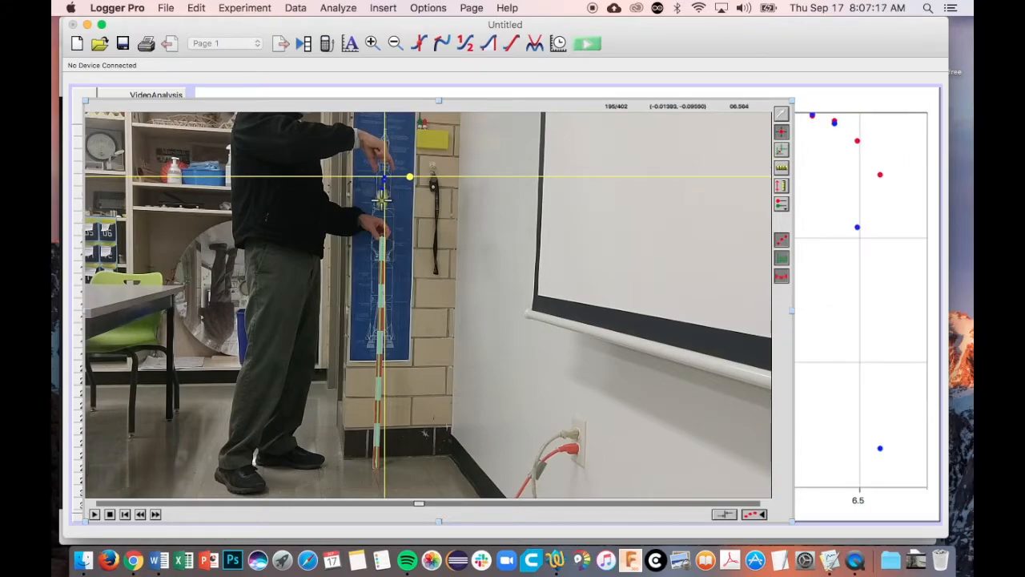
click(383, 210)
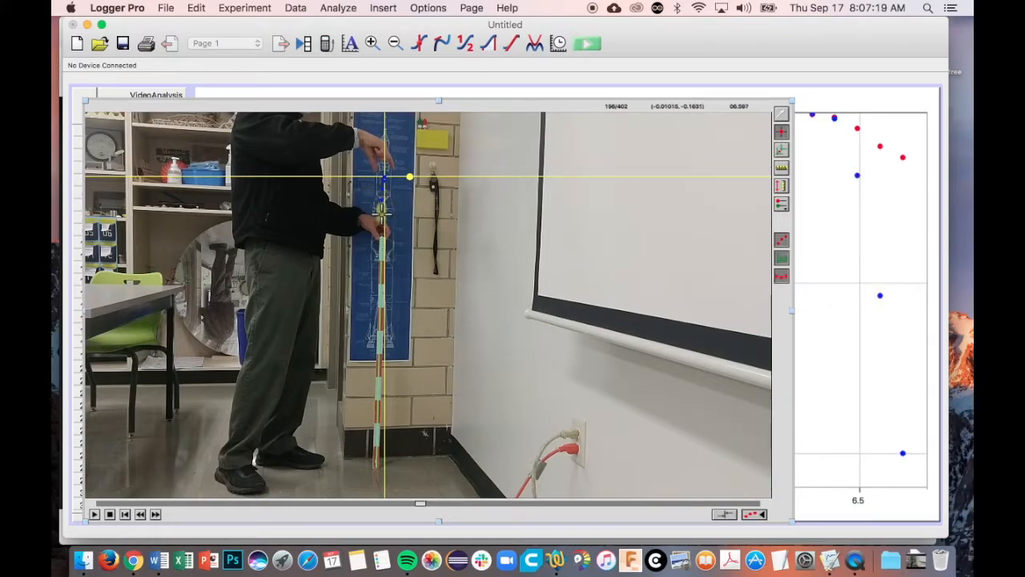
click(383, 227)
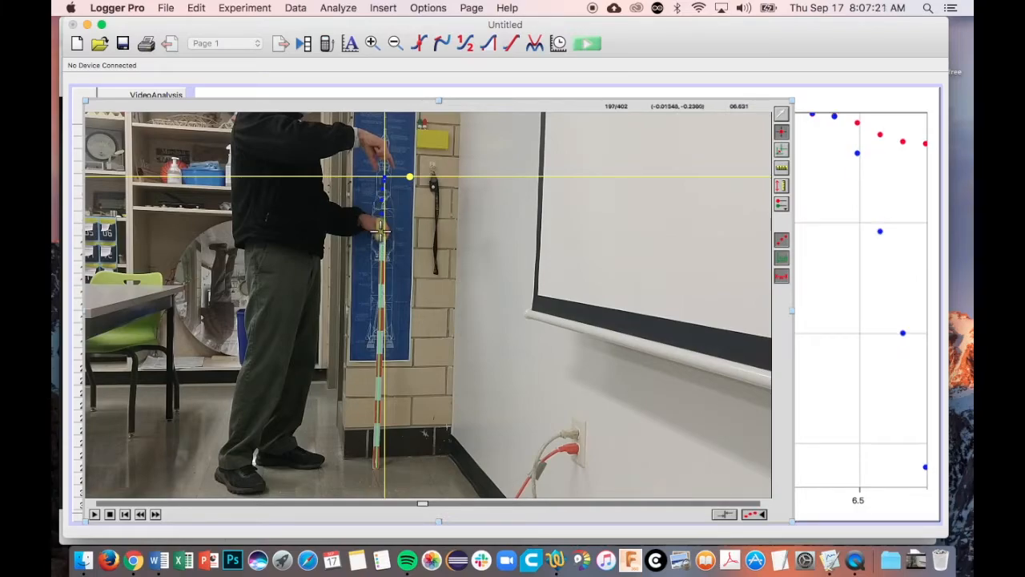
click(379, 247)
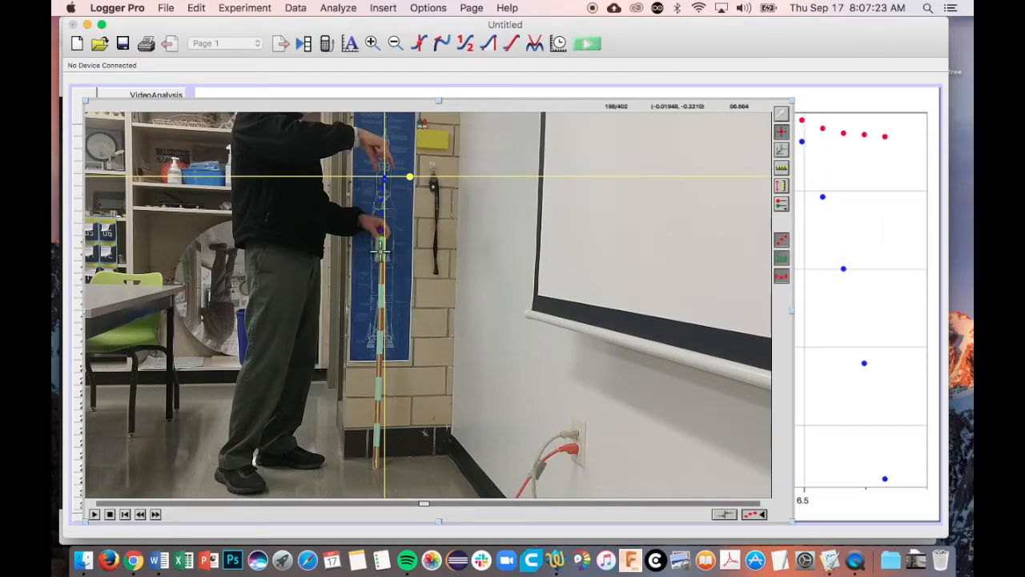
click(381, 255)
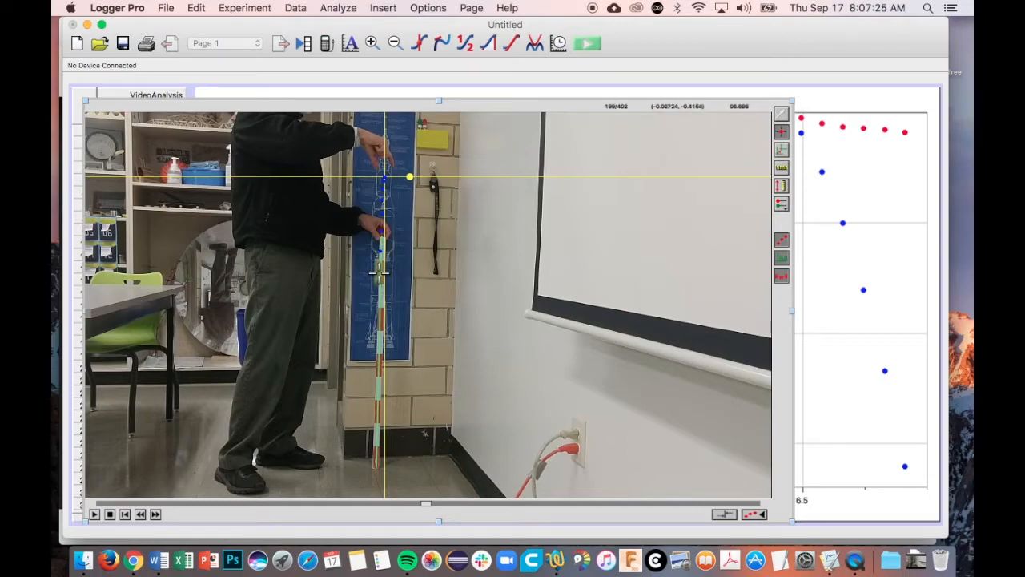
click(380, 282)
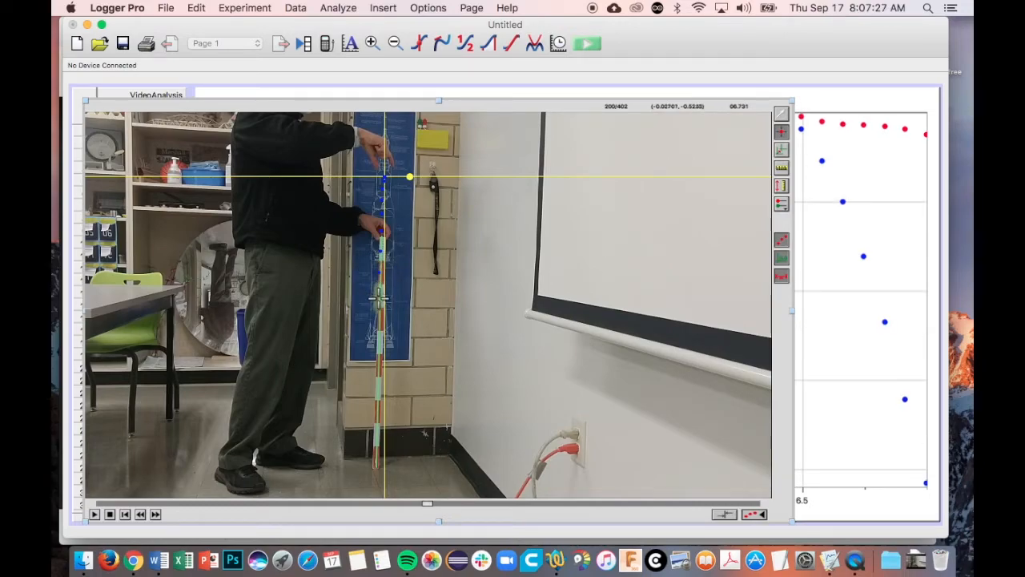
click(378, 309)
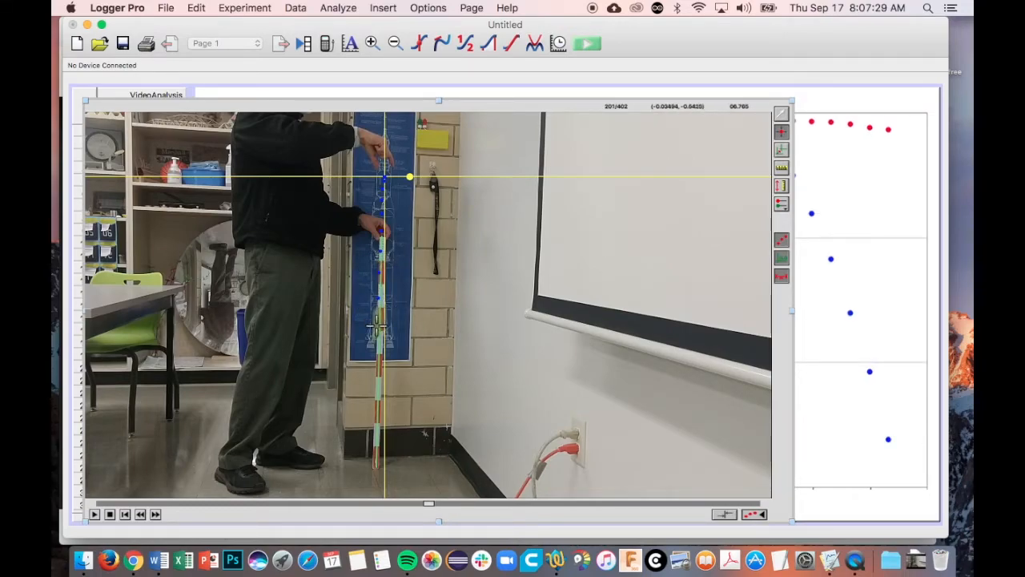
click(376, 353)
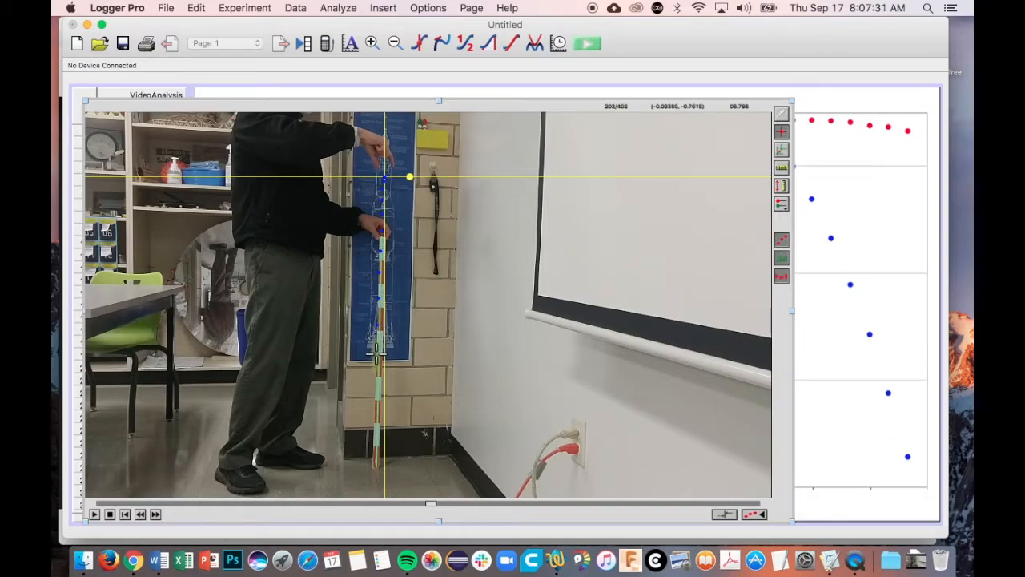
click(379, 375)
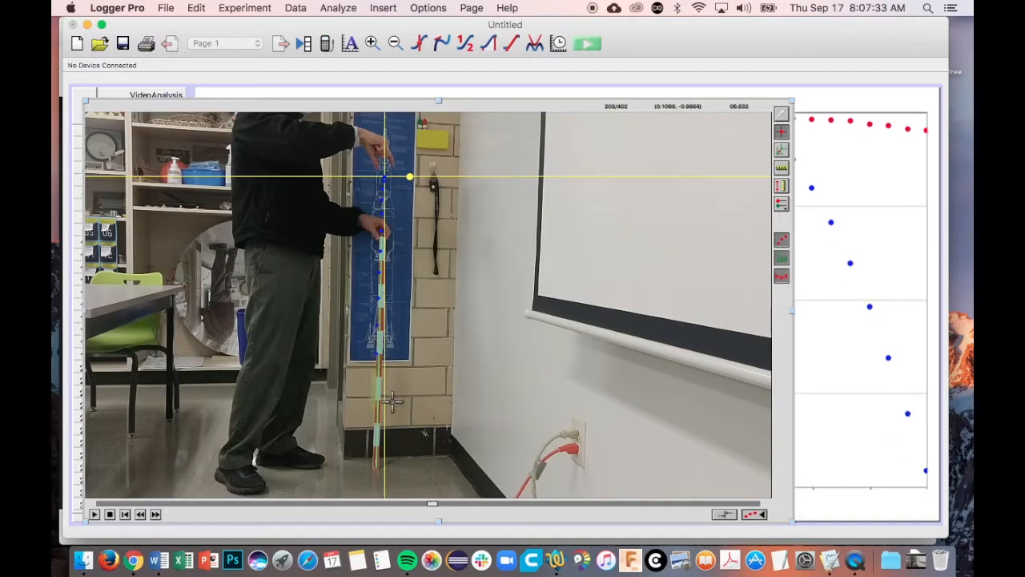
click(377, 397)
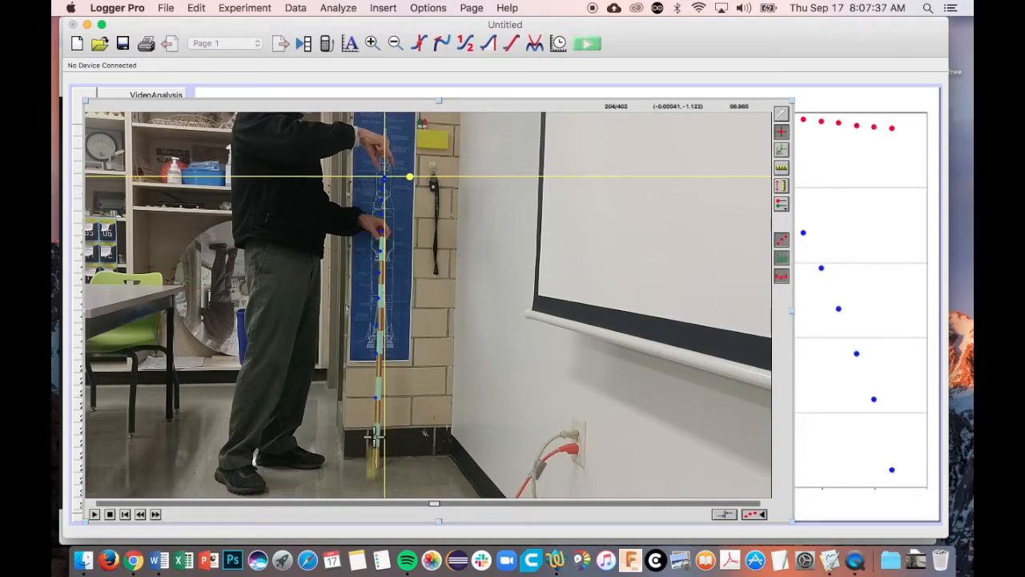
click(373, 452)
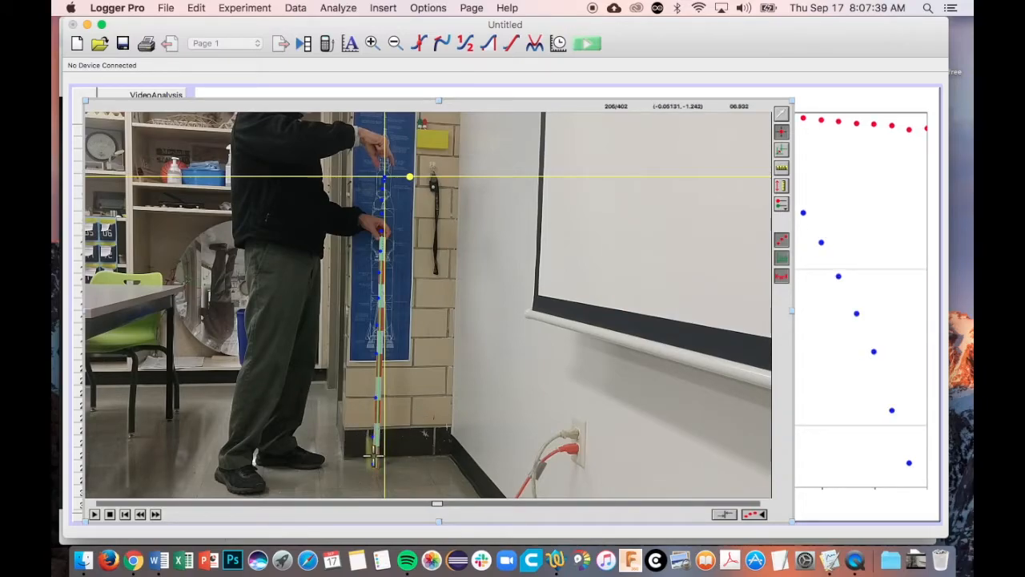
Track the rebounding ball's centre frame by frame from frame 206 up to the top of its bounce.
click(373, 453)
click(373, 419)
click(373, 395)
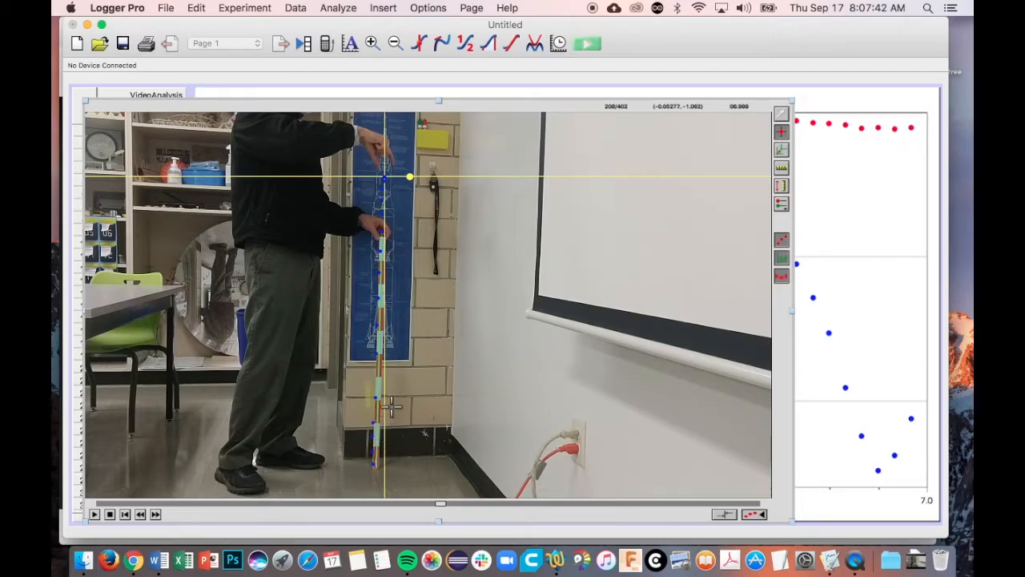
click(368, 371)
click(368, 347)
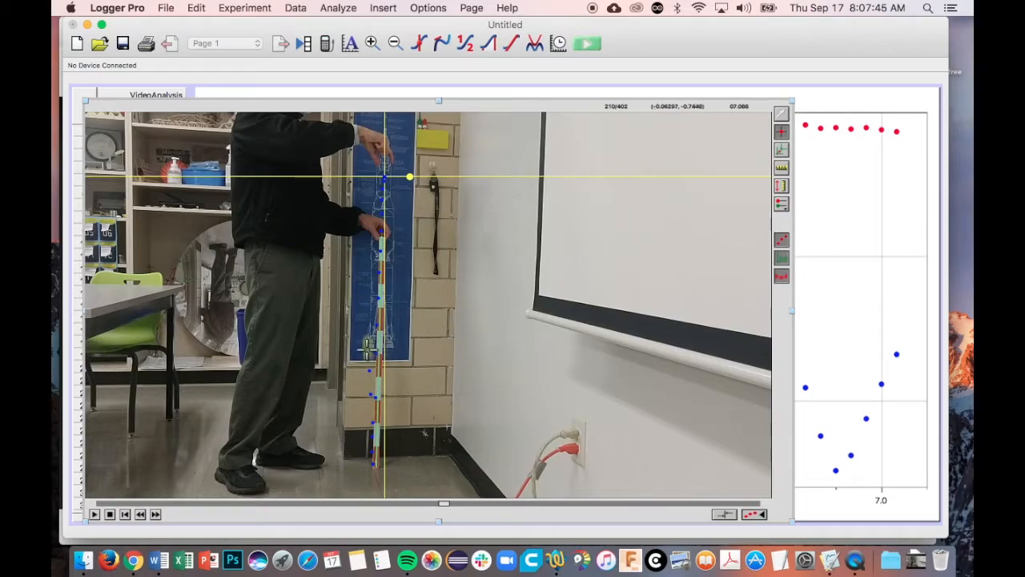
click(365, 327)
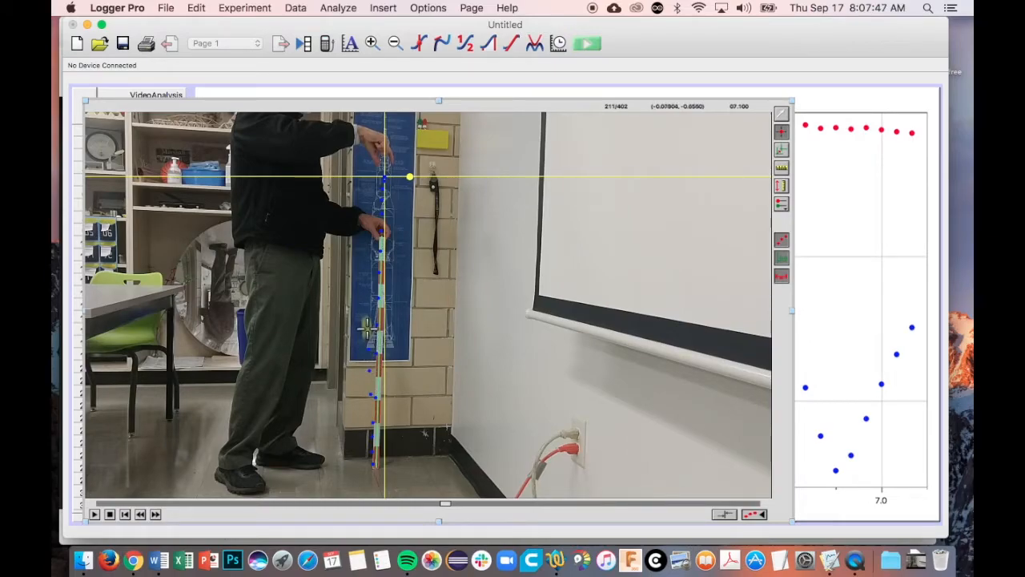
click(365, 312)
click(365, 296)
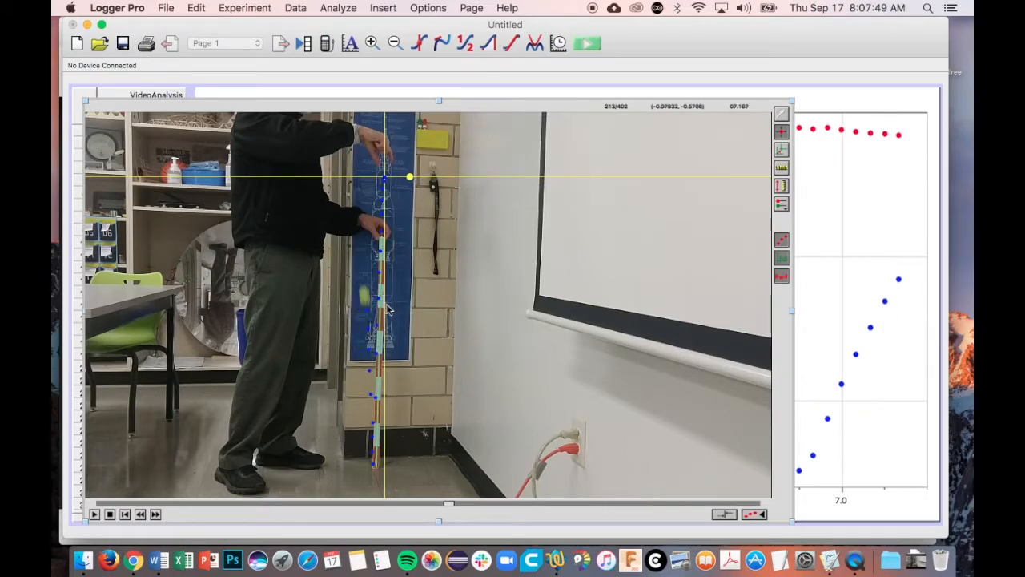
click(365, 282)
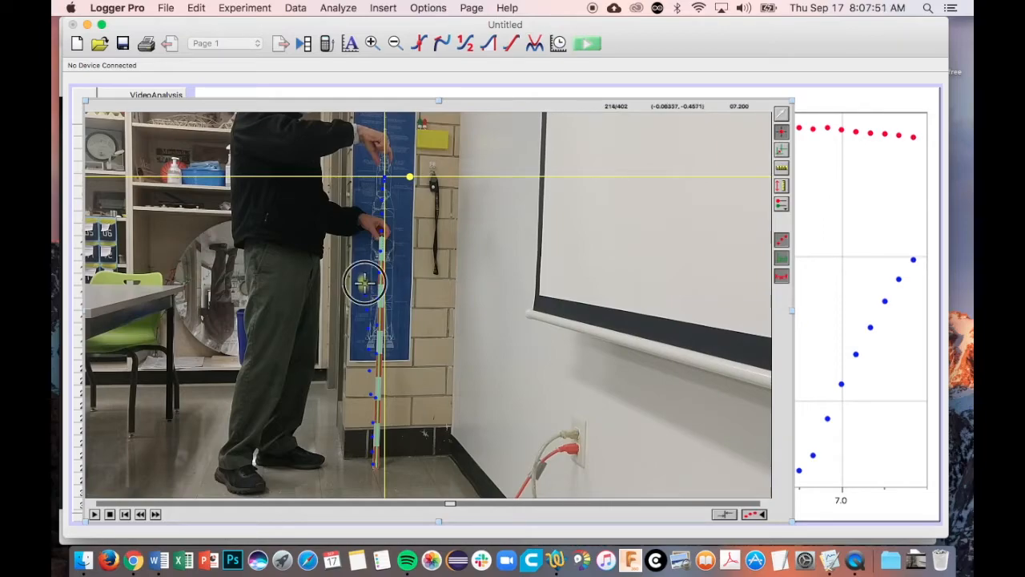
click(366, 269)
click(361, 267)
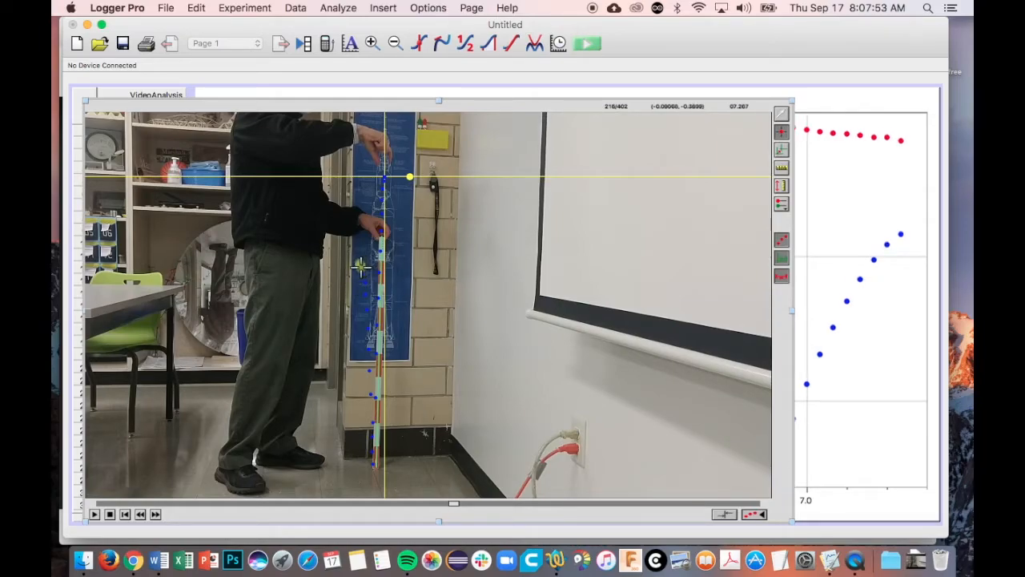
click(360, 266)
click(358, 259)
click(358, 259)
Track the ball's centre frame by frame on its second descent, from the top of the bounce through frame 229.
click(355, 261)
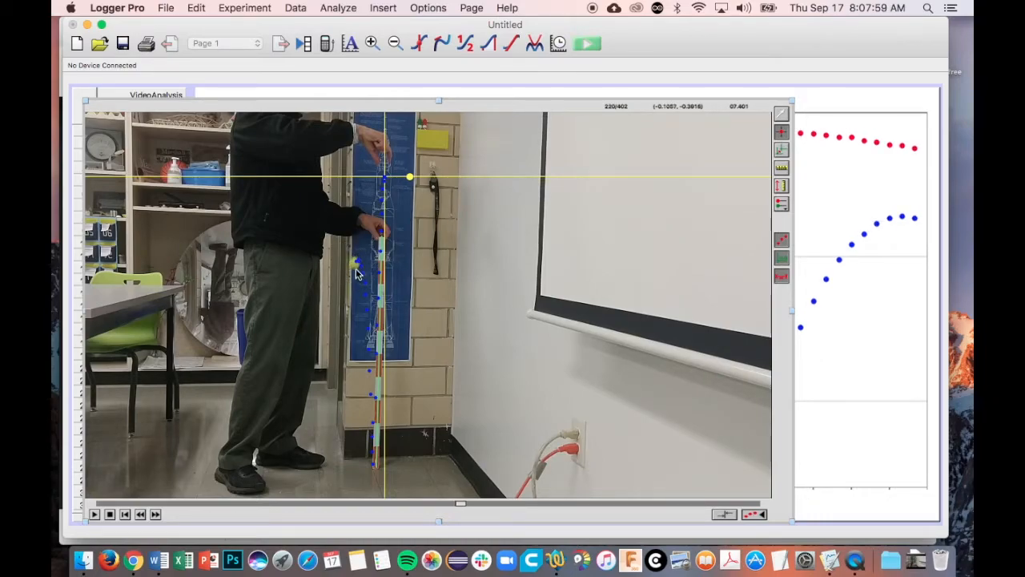
click(356, 271)
click(355, 273)
click(353, 279)
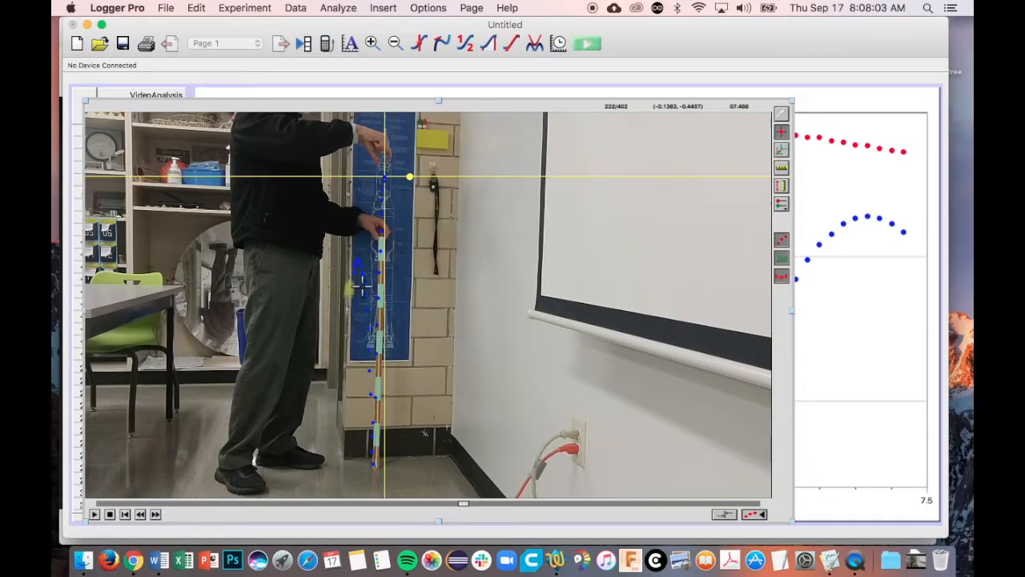
click(357, 298)
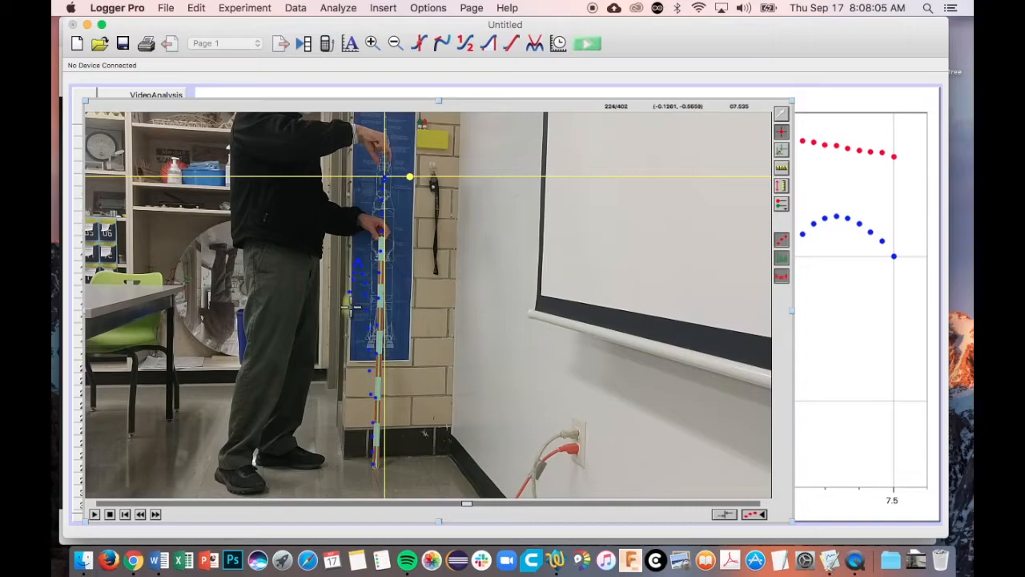
click(351, 314)
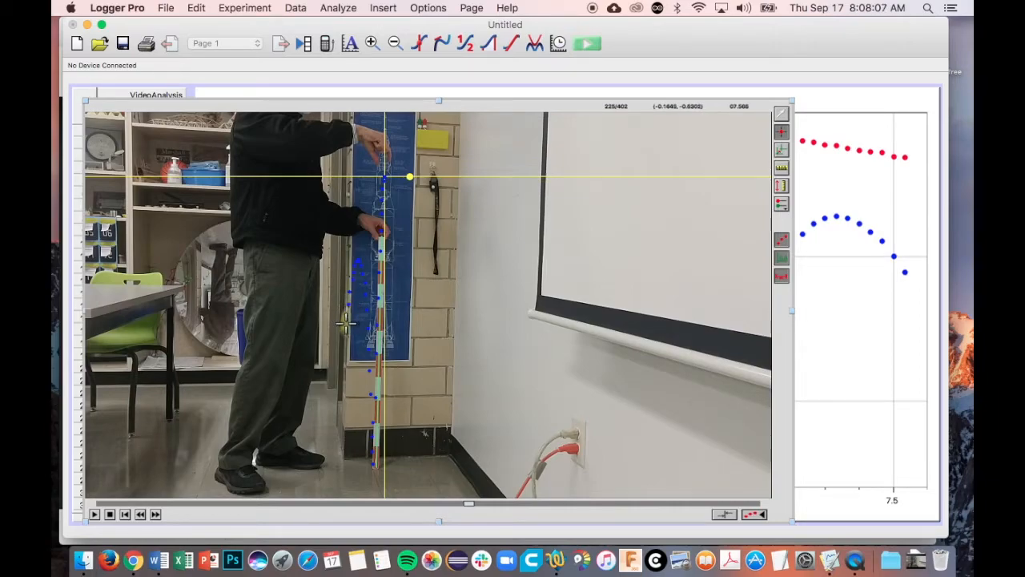
click(348, 331)
click(345, 344)
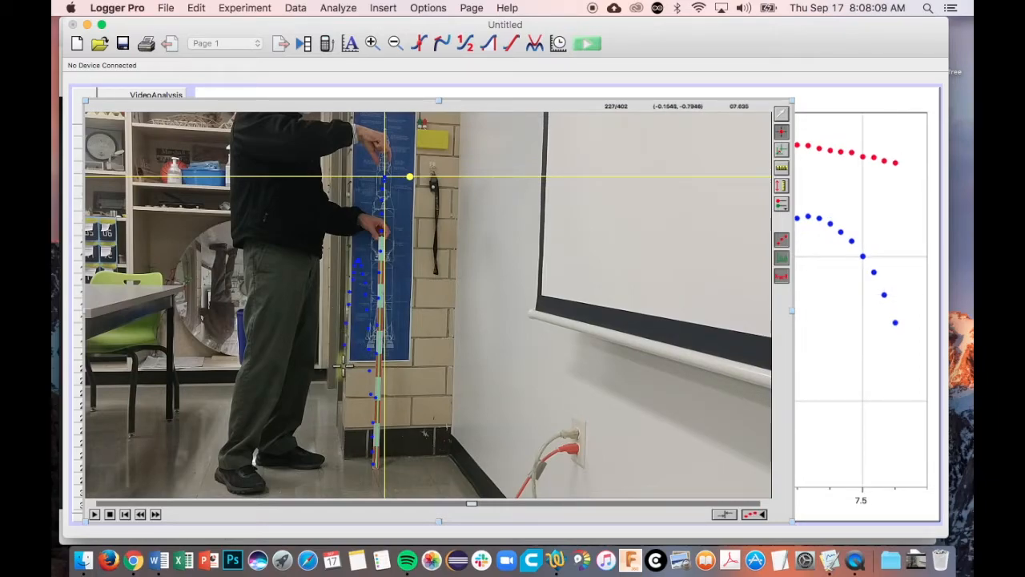
click(344, 363)
click(341, 392)
click(338, 421)
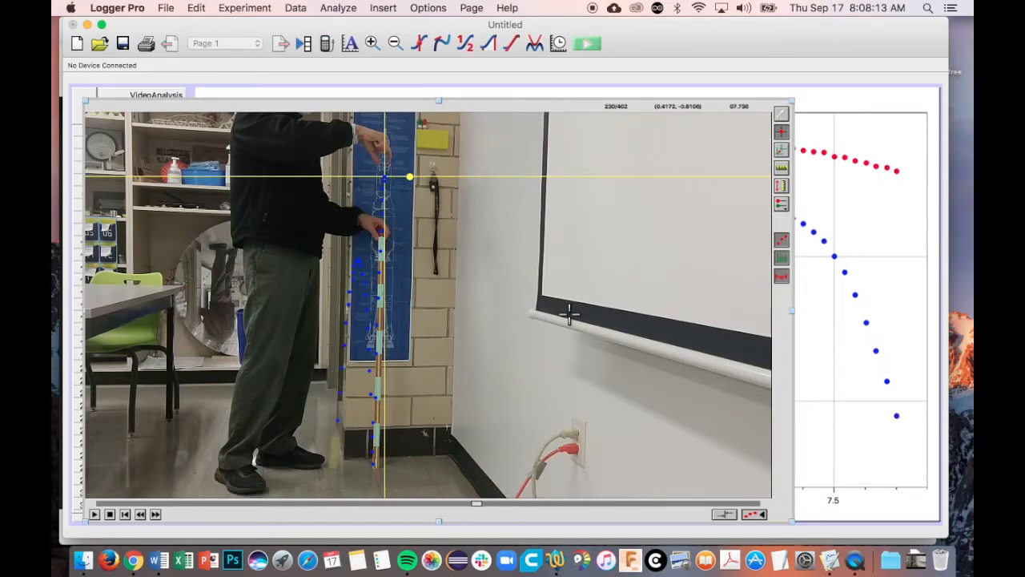
Shrink the movie and move it over the empty graph area beneath the points of the held ball.
drag(87, 102, 334, 301)
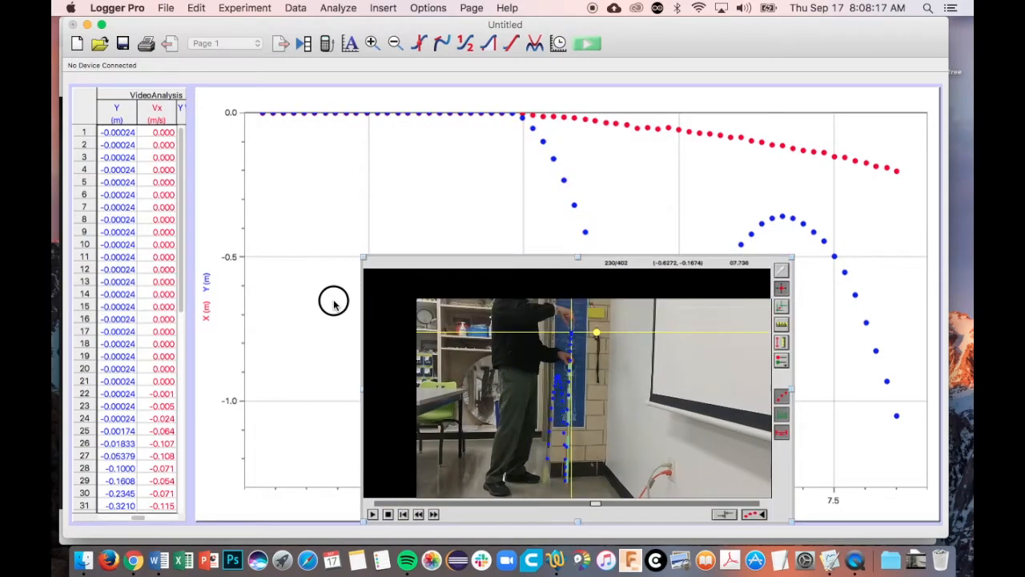
drag(638, 296, 470, 244)
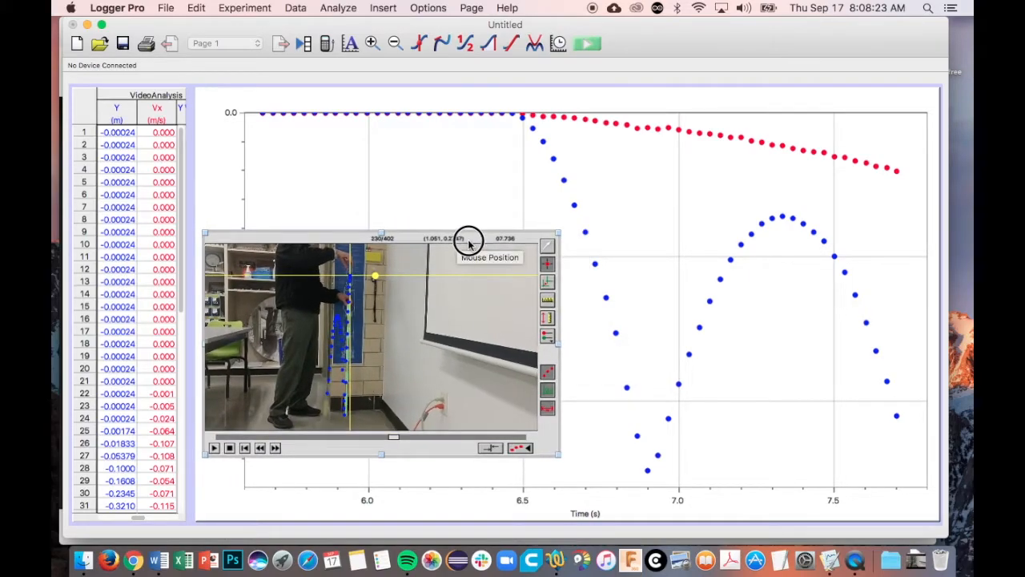
Reduce the movie's size further and reposition it so it stays clear of the graph's Y axis label and the falling-ball points.
drag(470, 244, 496, 247)
drag(581, 236, 553, 254)
drag(458, 258, 467, 254)
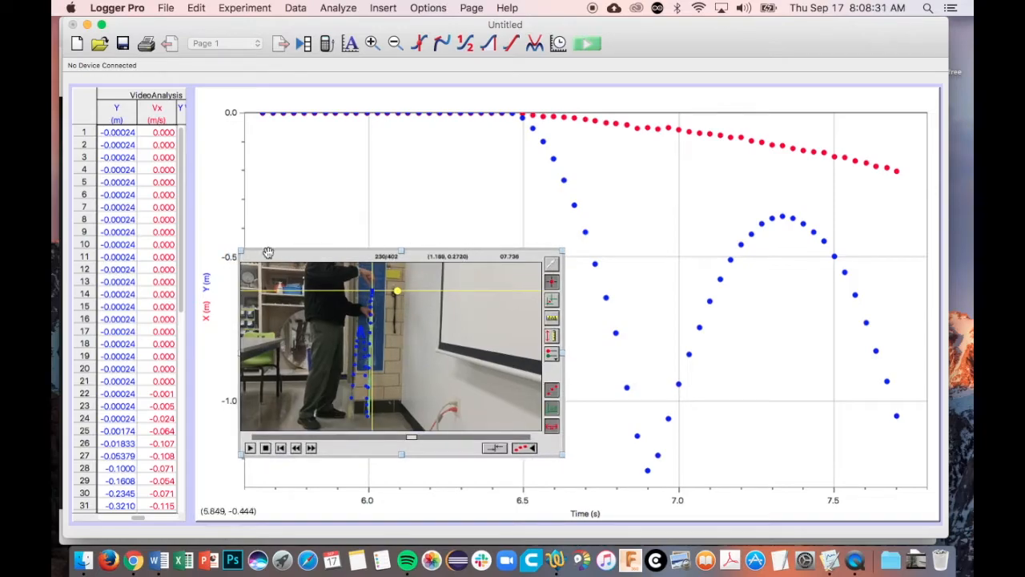
drag(336, 258, 345, 254)
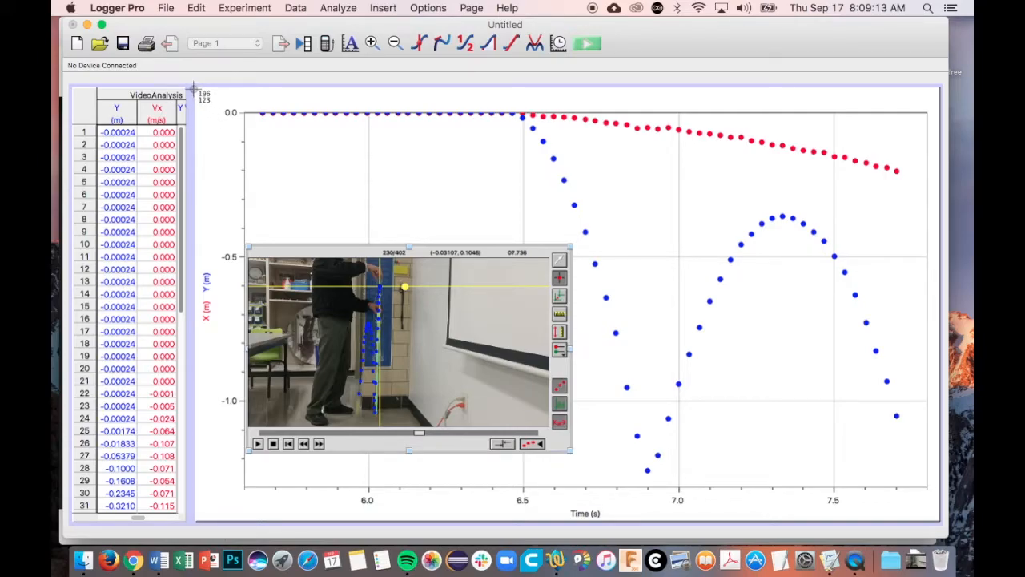
mouse_move(194, 86)
mouse_down()
mouse_move(389, 366)
mouse_move(944, 530)
mouse_up()
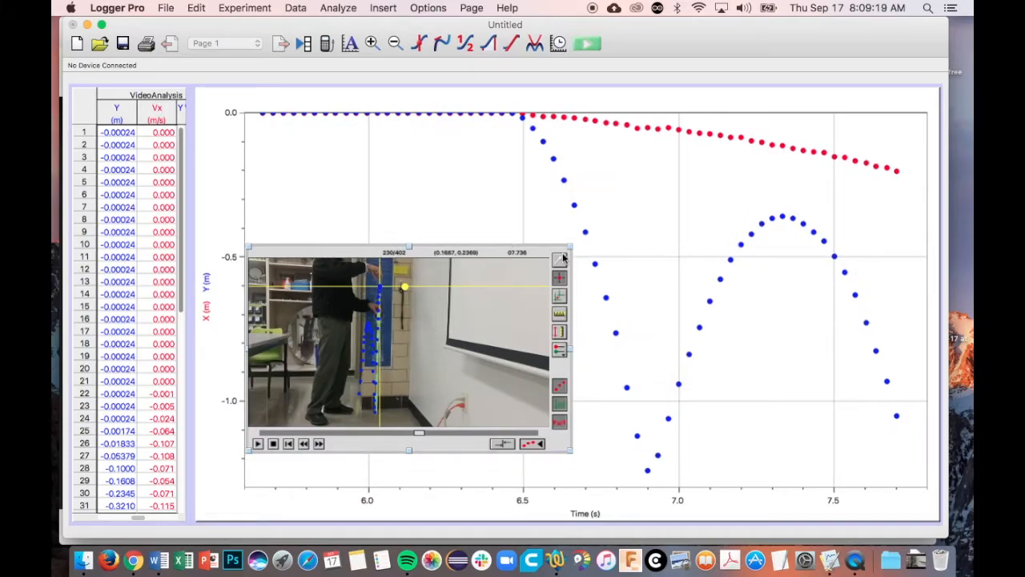
drag(570, 246, 536, 268)
drag(463, 270, 503, 255)
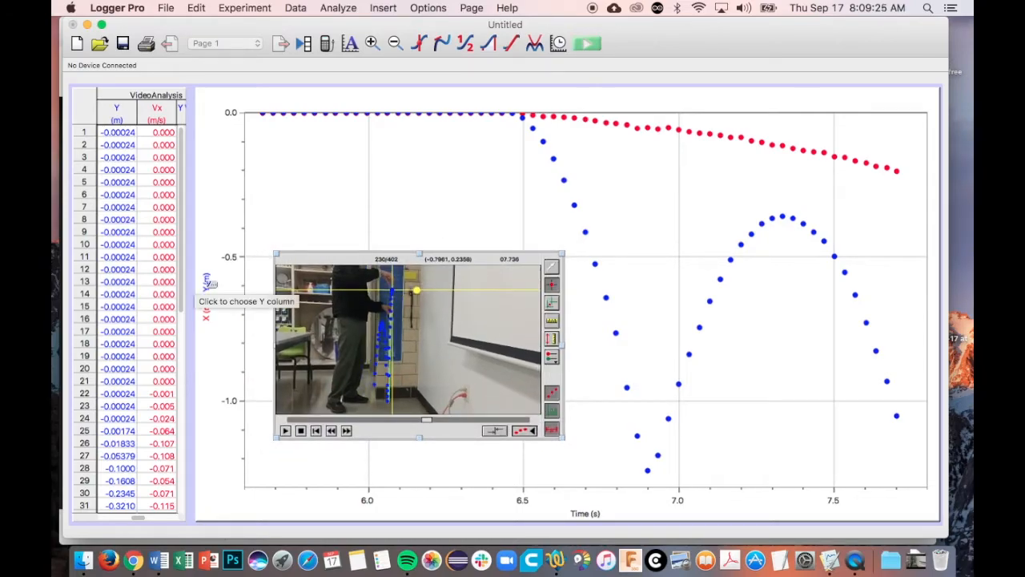
Plot only Y on the graph's vertical axis and shrink the graph to leave a margin on the page.
click(207, 281)
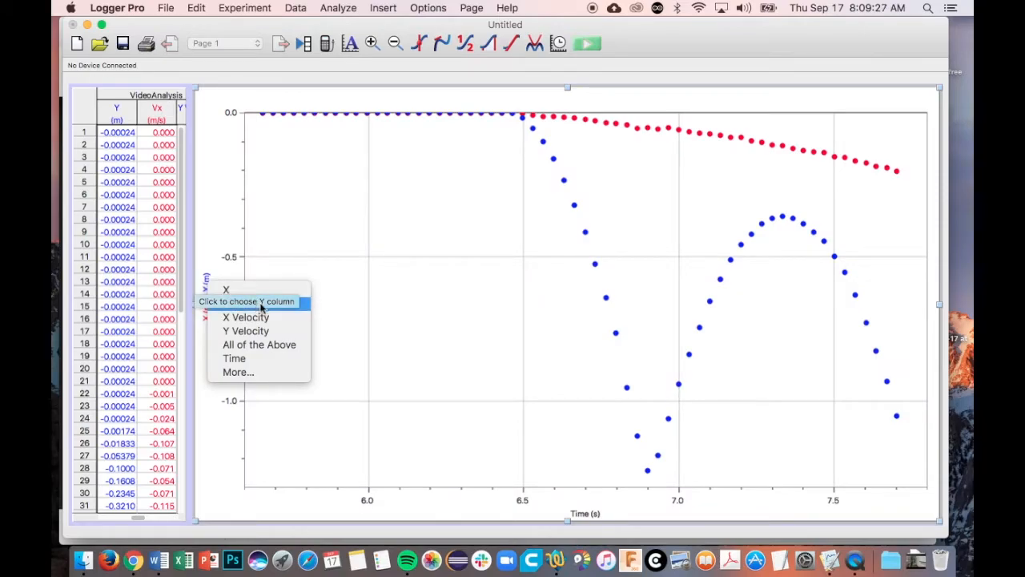
click(293, 301)
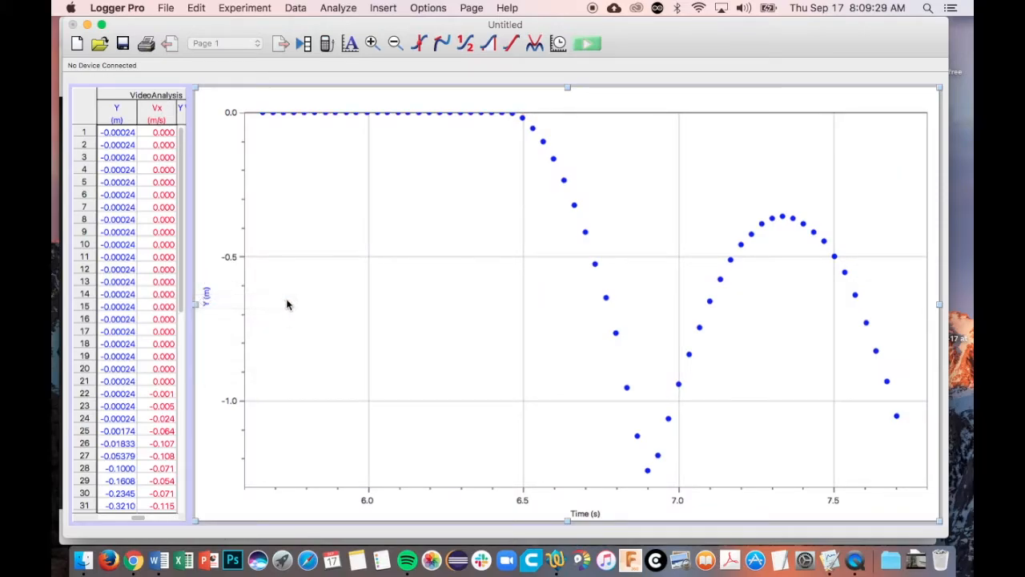
drag(941, 525, 857, 451)
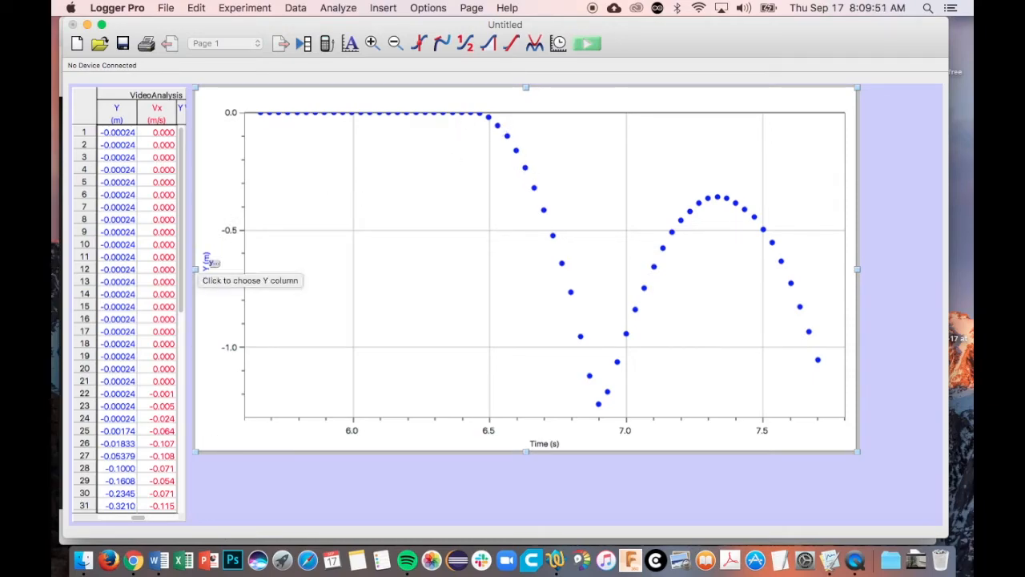
Plot Y Velocity on the vertical axis and shift the graph slightly down and to the right on the page.
click(206, 261)
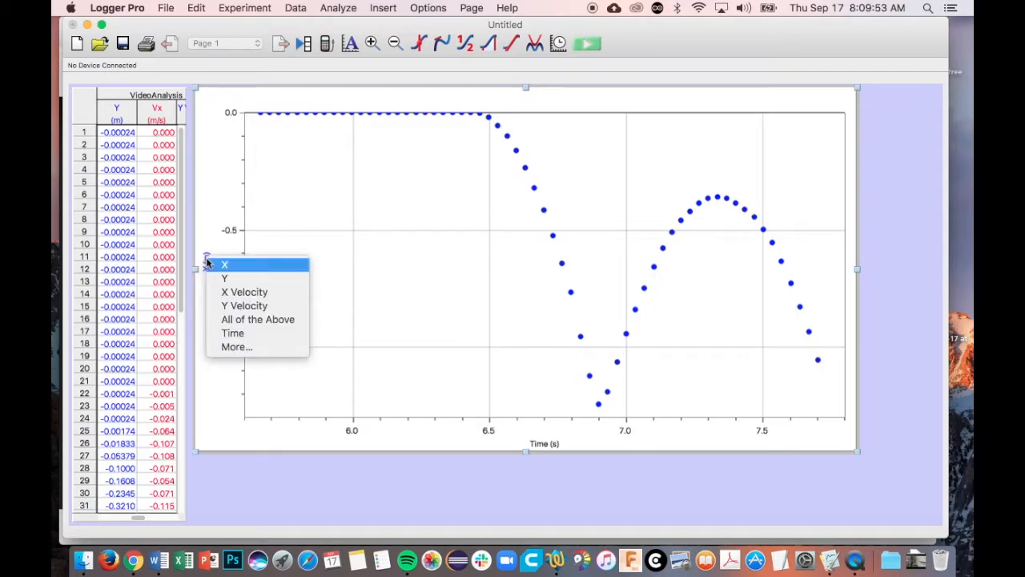
click(258, 305)
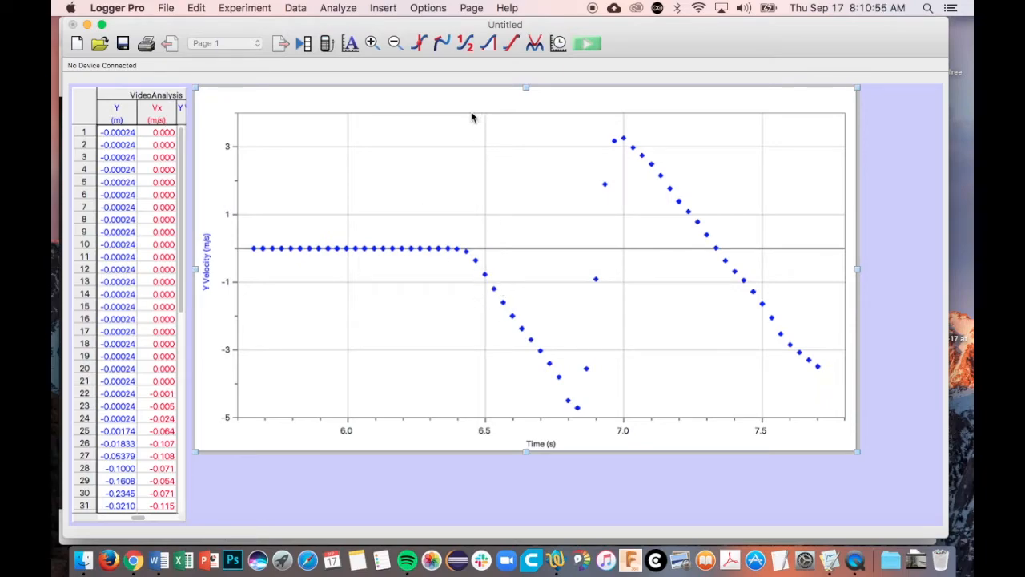
drag(494, 92, 491, 115)
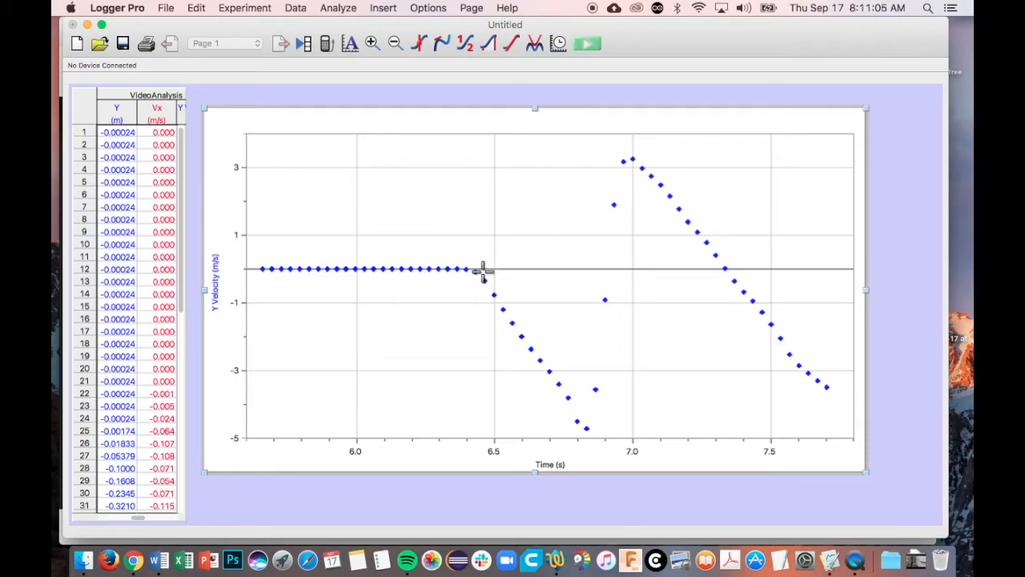
Apply a linear fit to the Y velocity points of the first fall, over about 0.32 s starting just before 6.5 s.
drag(482, 271, 560, 405)
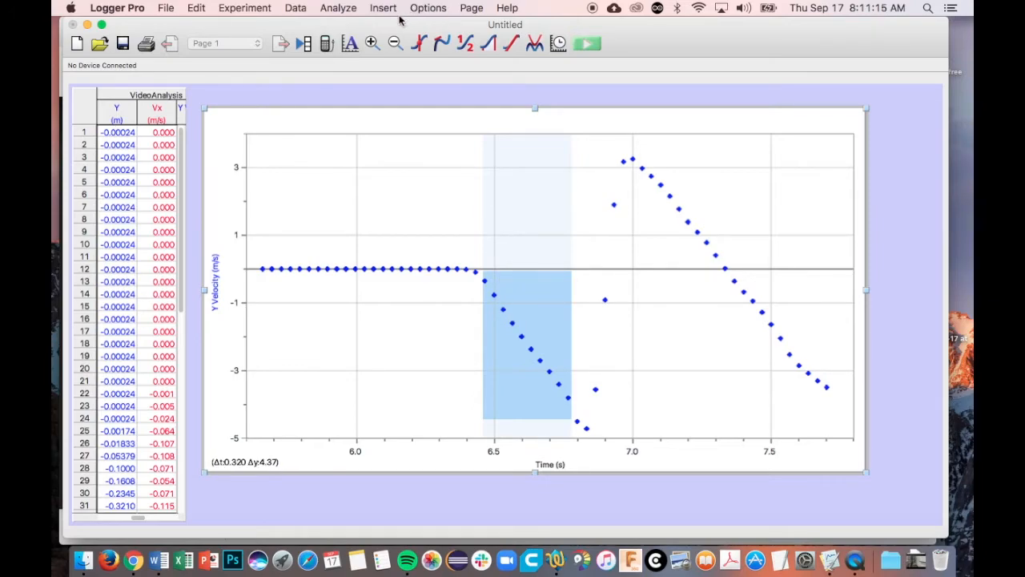
click(512, 48)
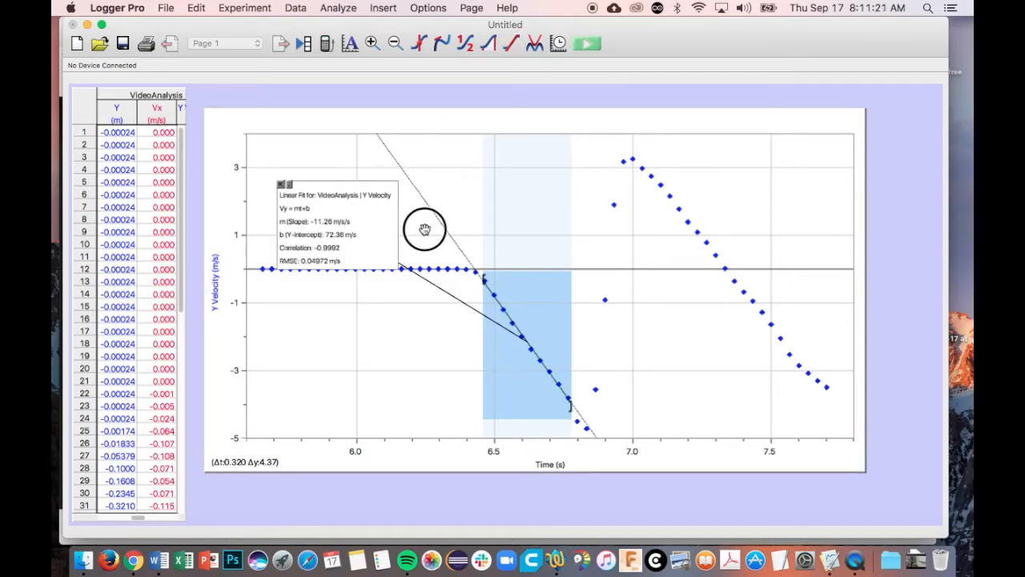